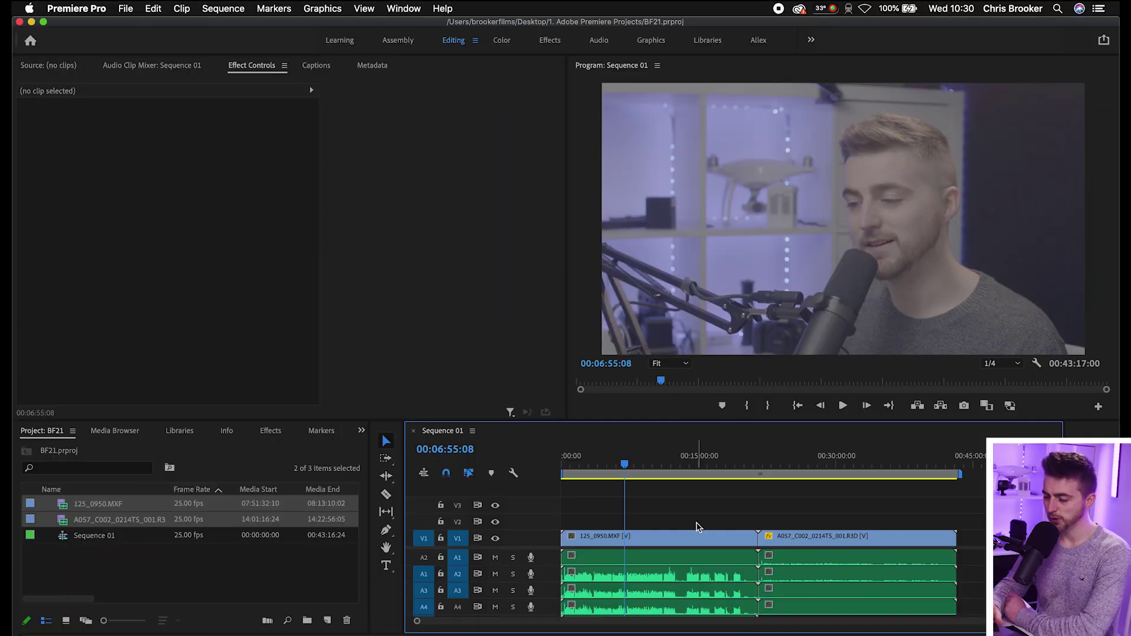
- Find the hand-clap frame at 00:00:21:20 in 125_0950.MXF, zoomed to frame level
drag(707, 463, 711, 535)
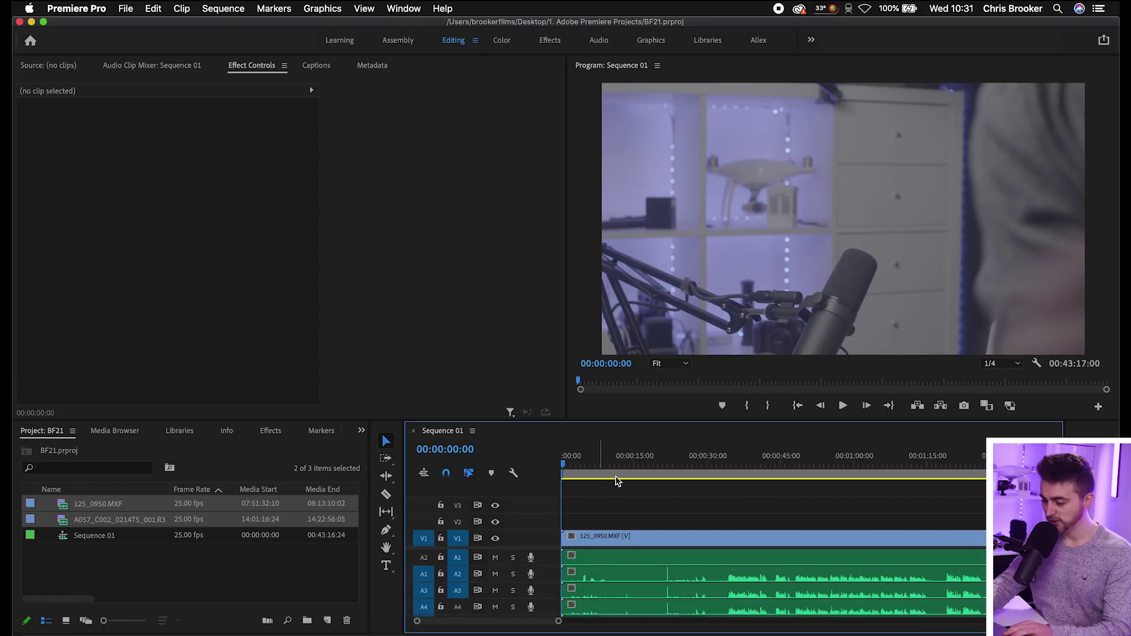
click(672, 465)
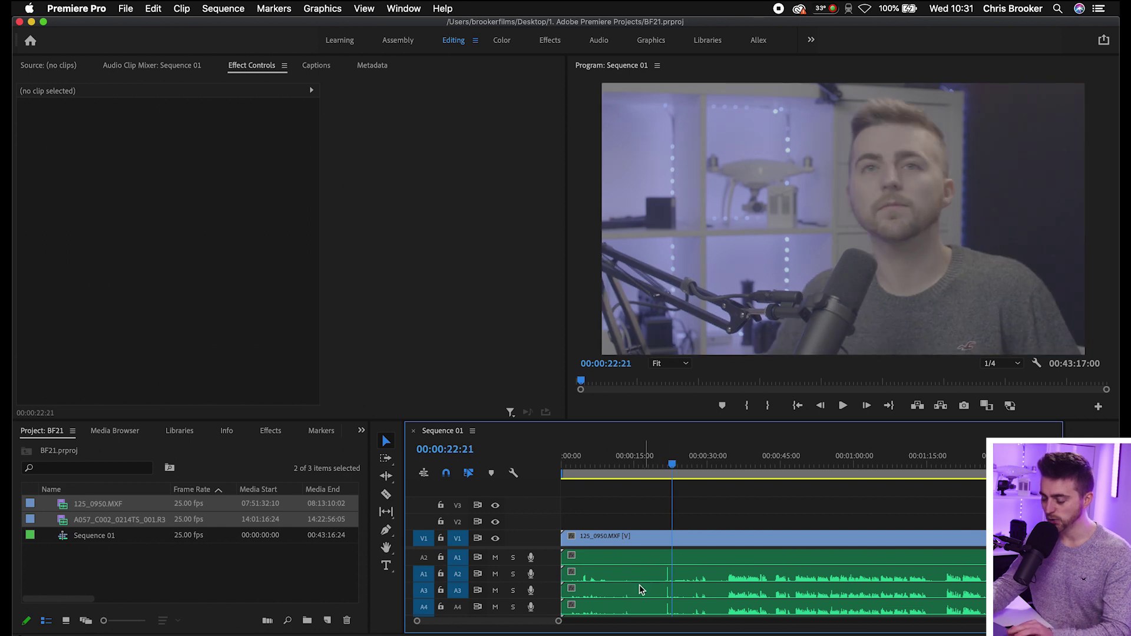
key(equal)
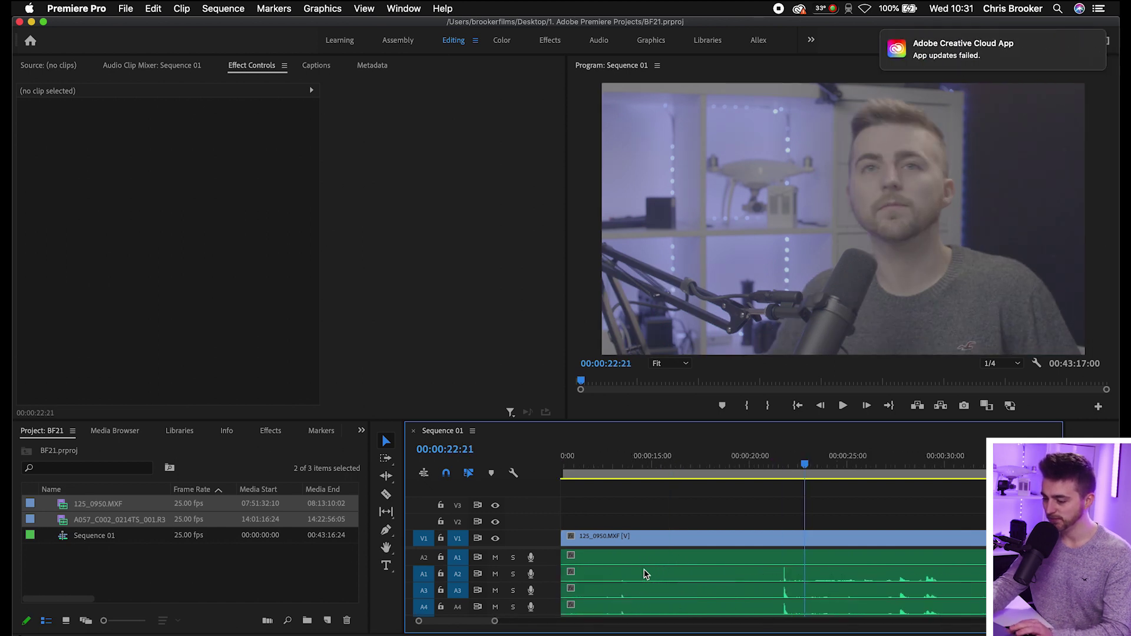
drag(772, 451, 767, 452)
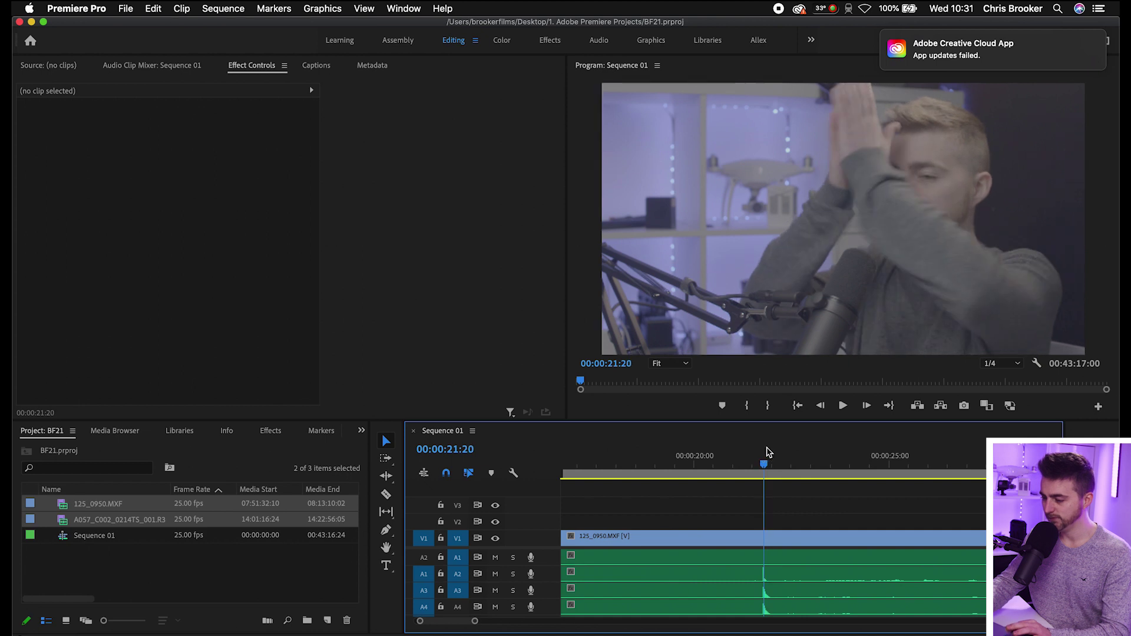
key(equal)
key(Left)
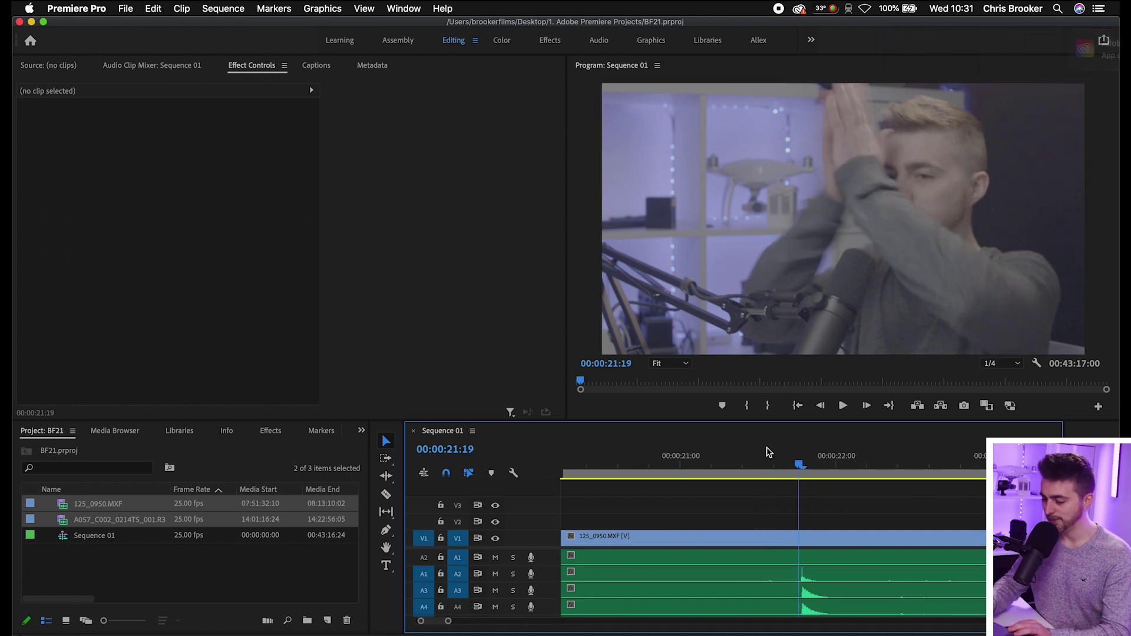
key(Right)
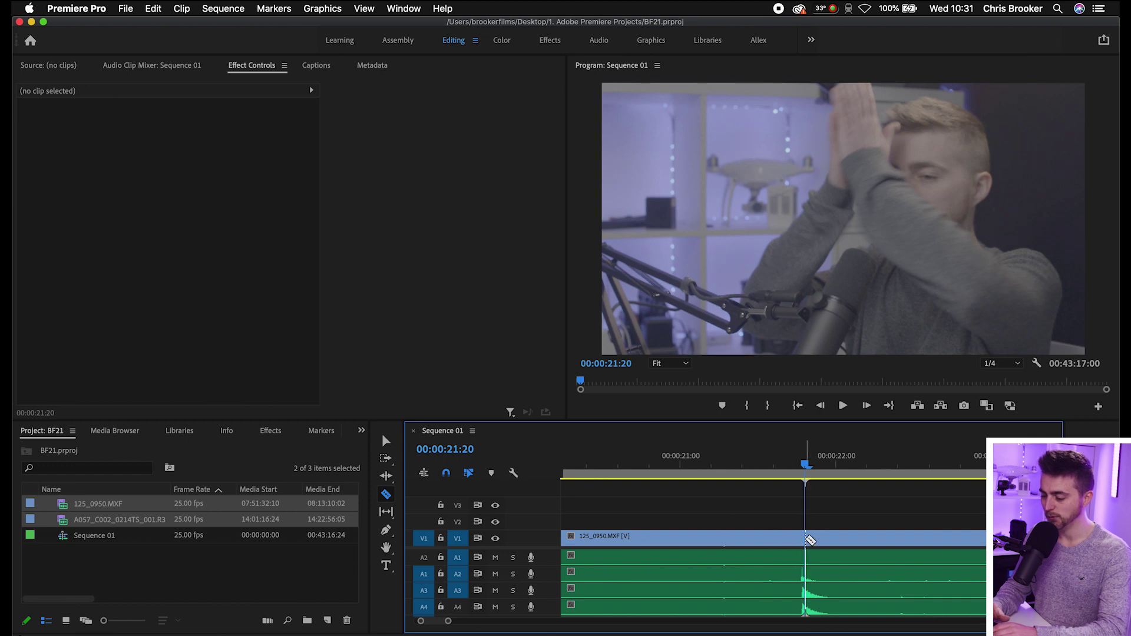
- Split the clip at the clap, delete the earlier footage, and close the gap
click(804, 541)
key(v)
click(789, 540)
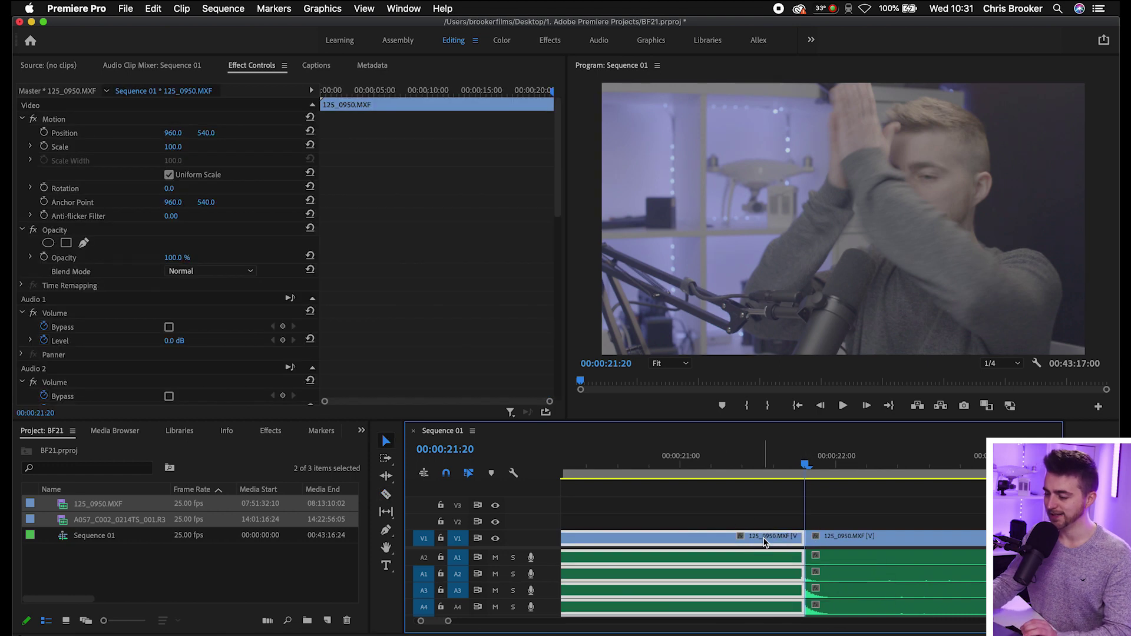
key(Delete)
click(764, 542)
key(Delete)
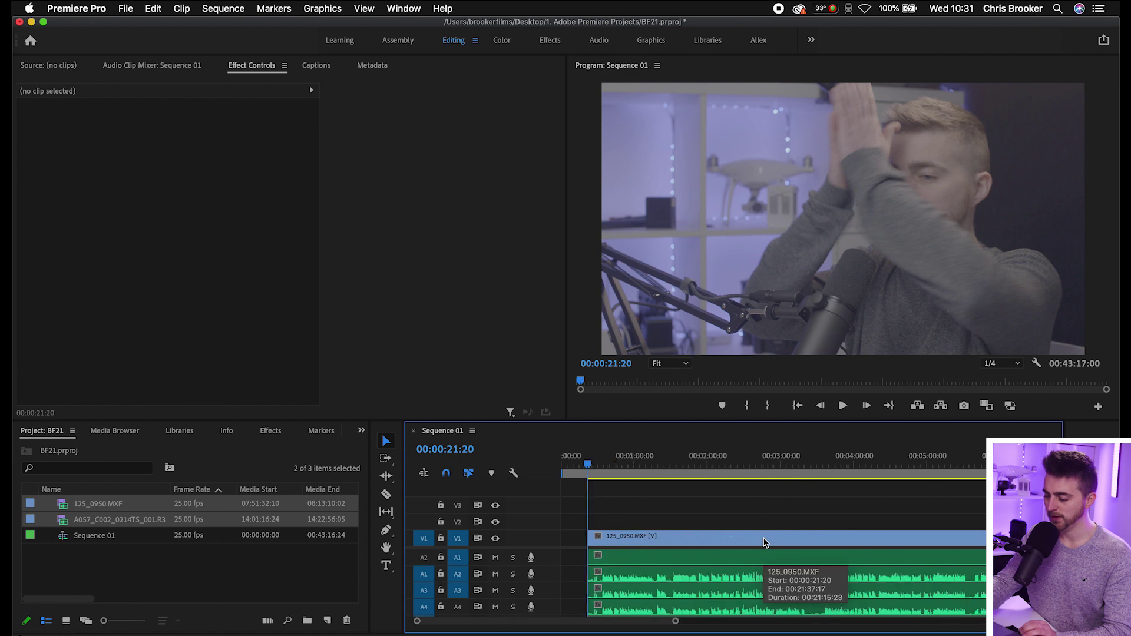
- Locate the A057 clip's hand clap at 00:22:00:06, zoomed to frame level
key(backslash)
click(970, 467)
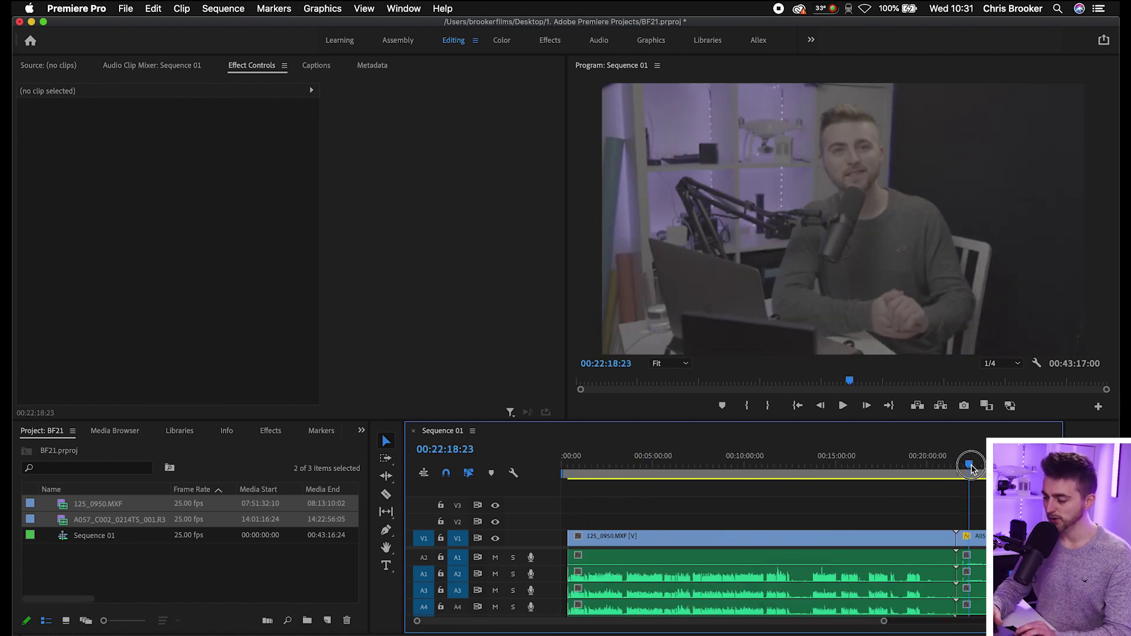
key(equal)
key(equal)
key(equal)
key(equal)
key(equal)
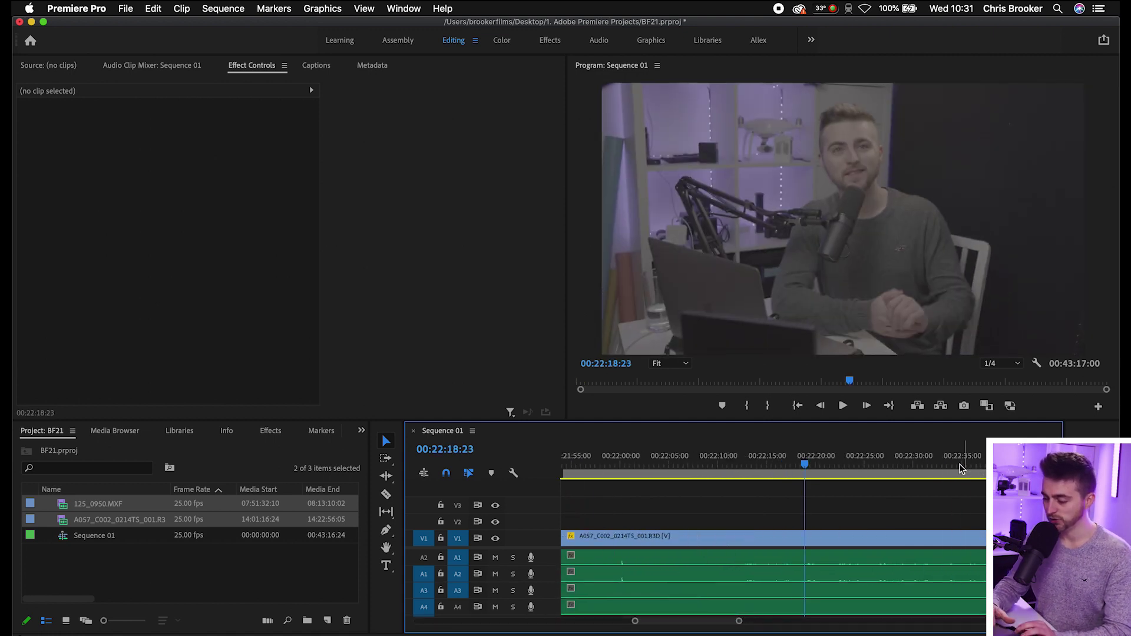
drag(827, 460, 624, 464)
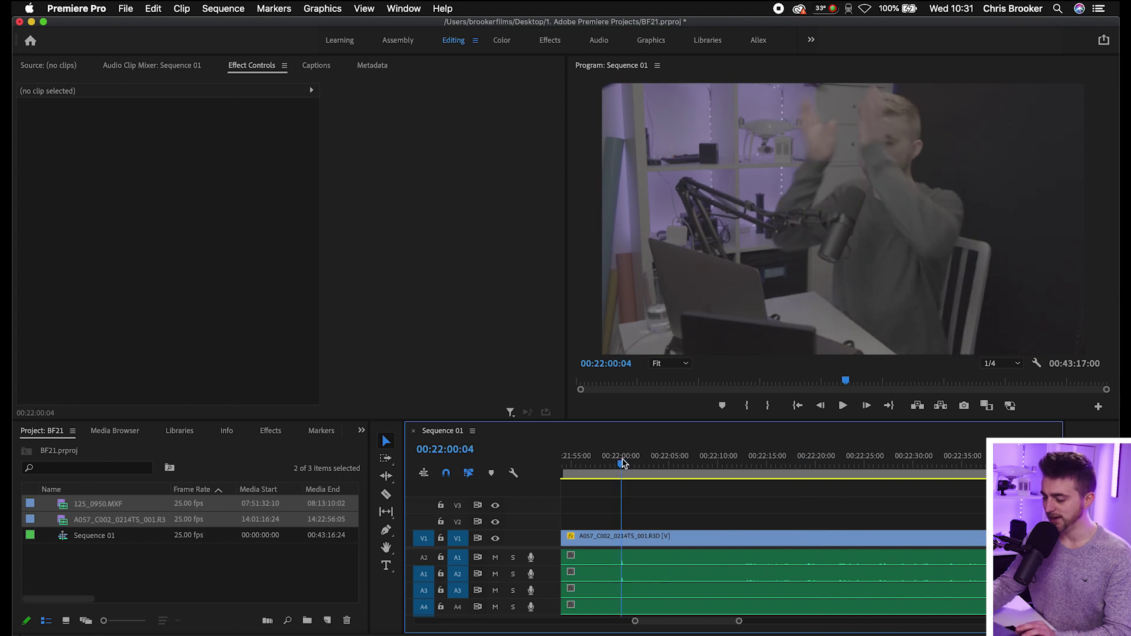
key(equal)
key(Right)
key(Right)
key(Right)
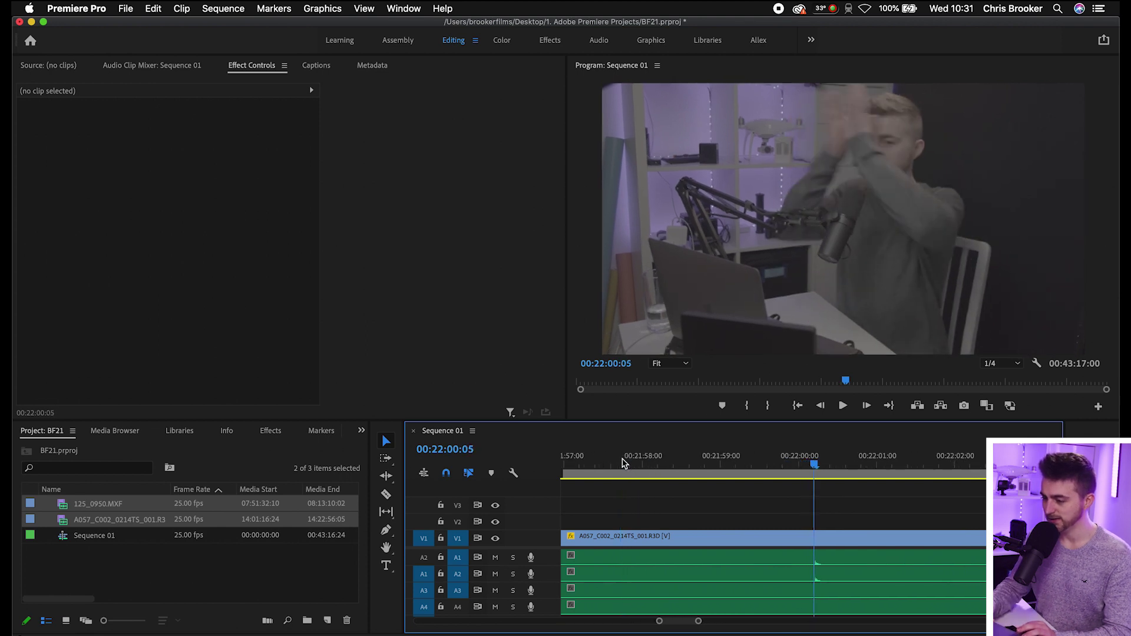
key(Right)
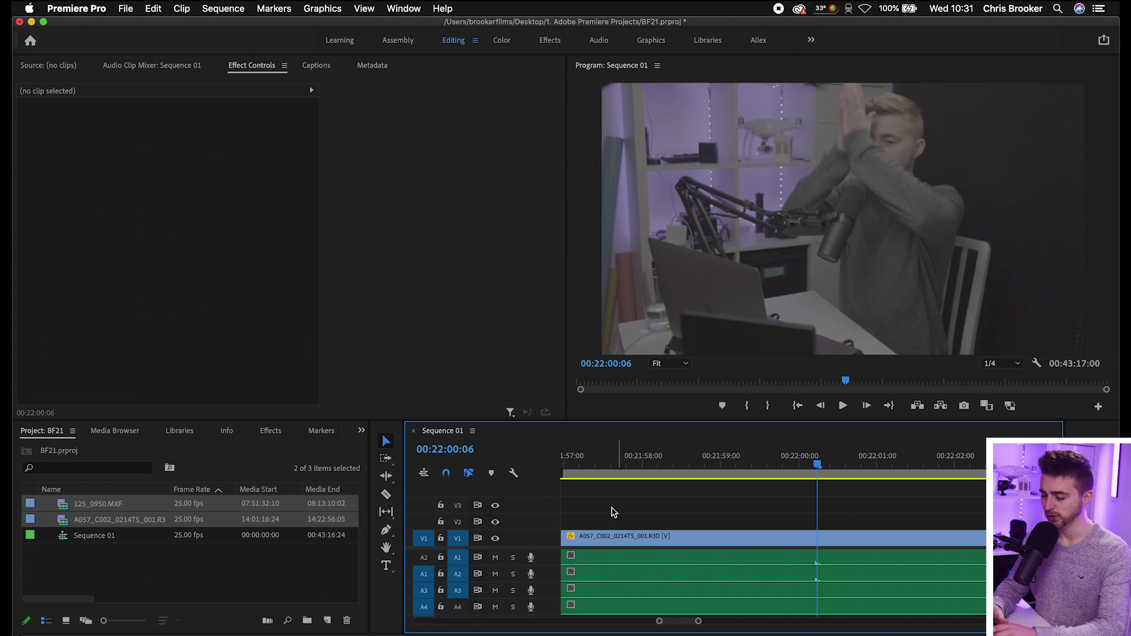
- Split A057 at the clap, delete the footage before it, and zoom out
click(816, 541)
key(v)
click(792, 541)
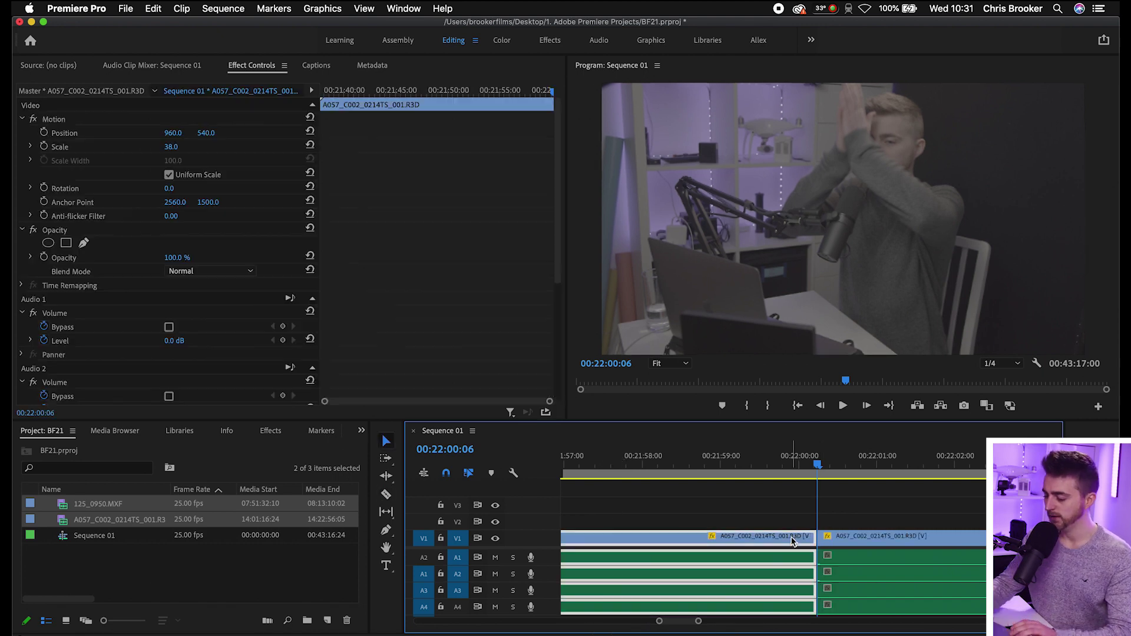
key(Delete)
key(minus)
key(minus)
key(minus)
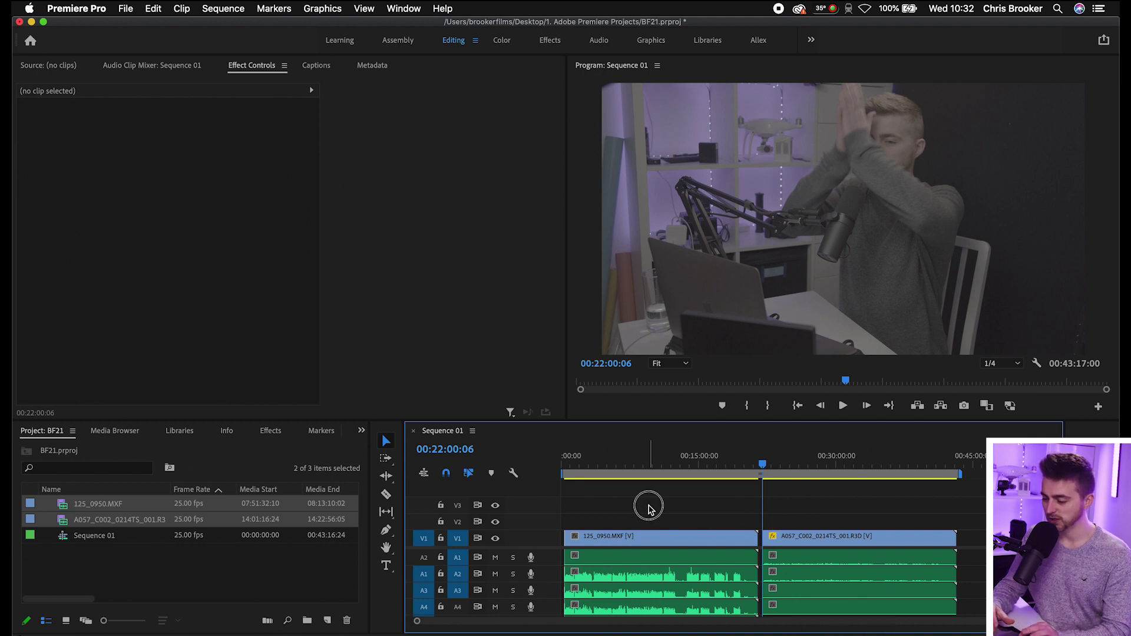
- Unlink video from audio on all sequence clips and preview the first clip's audio
drag(649, 506, 846, 605)
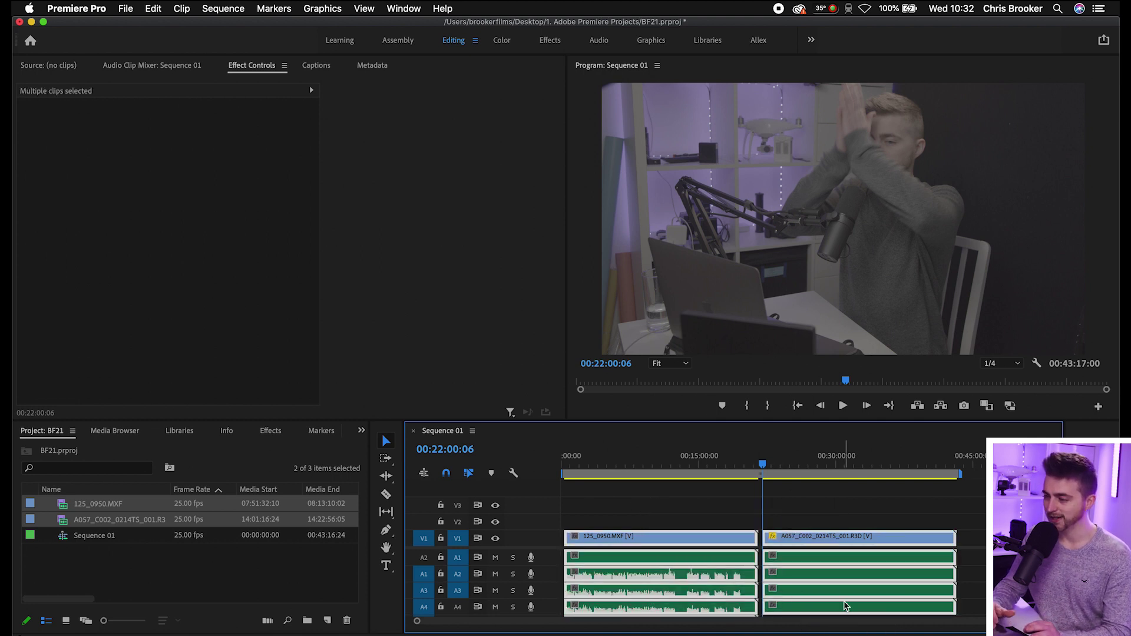
right_click(846, 606)
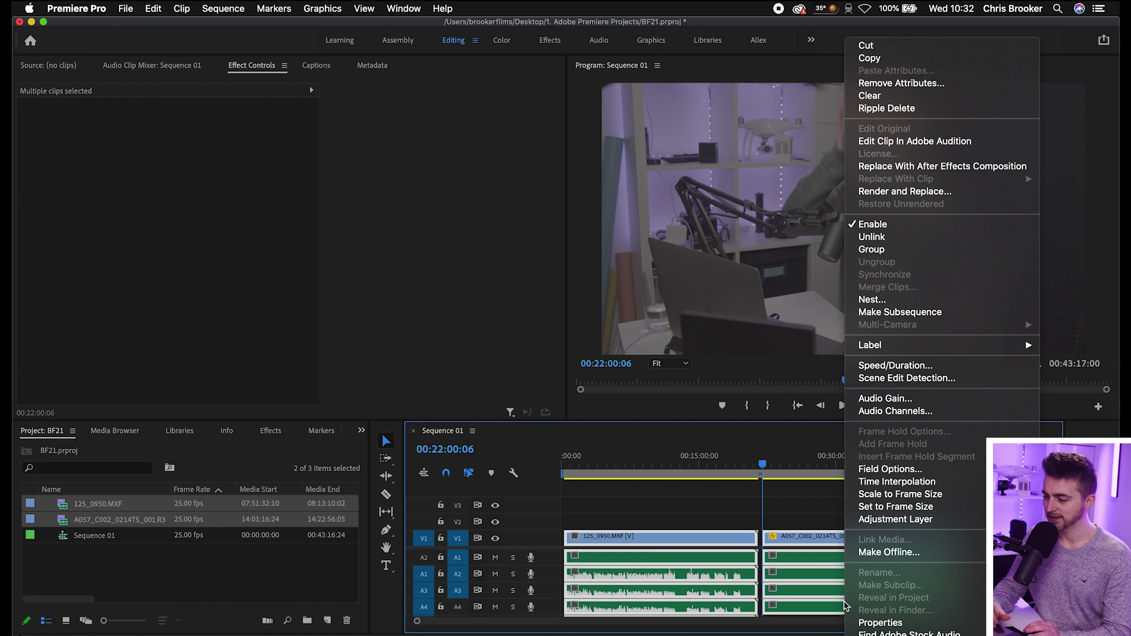
click(883, 238)
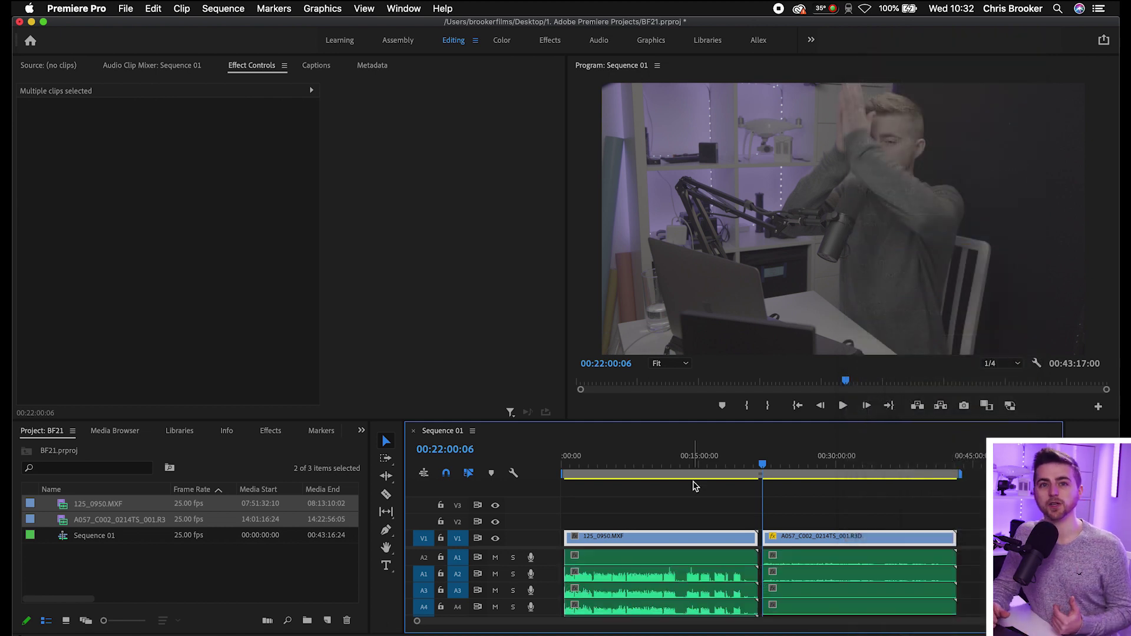
click(644, 576)
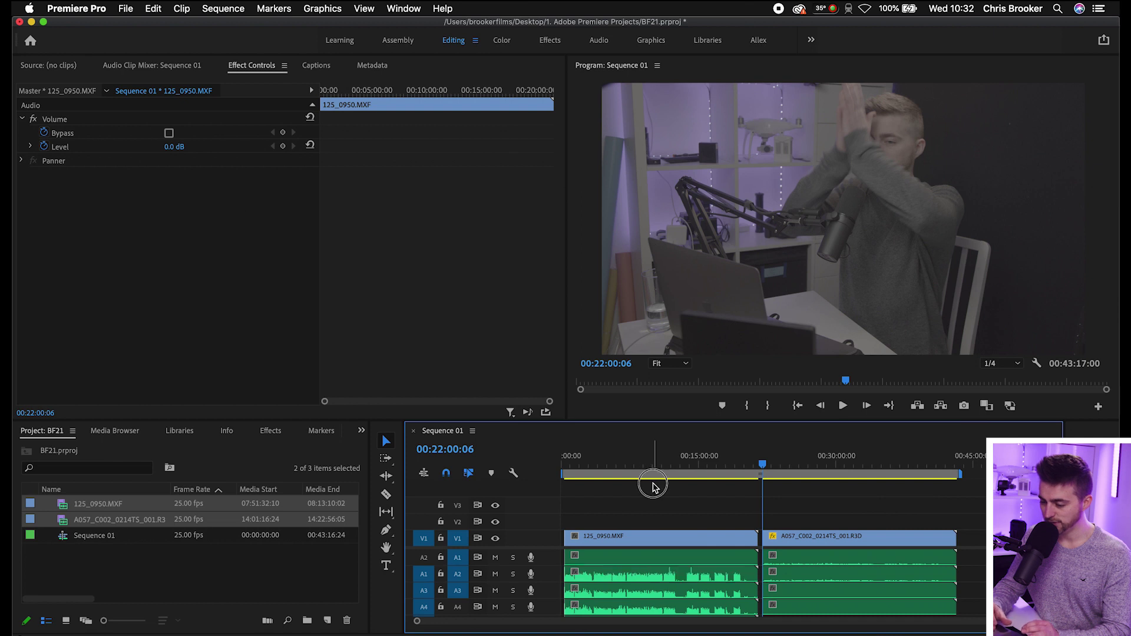
click(671, 474)
drag(632, 473, 653, 468)
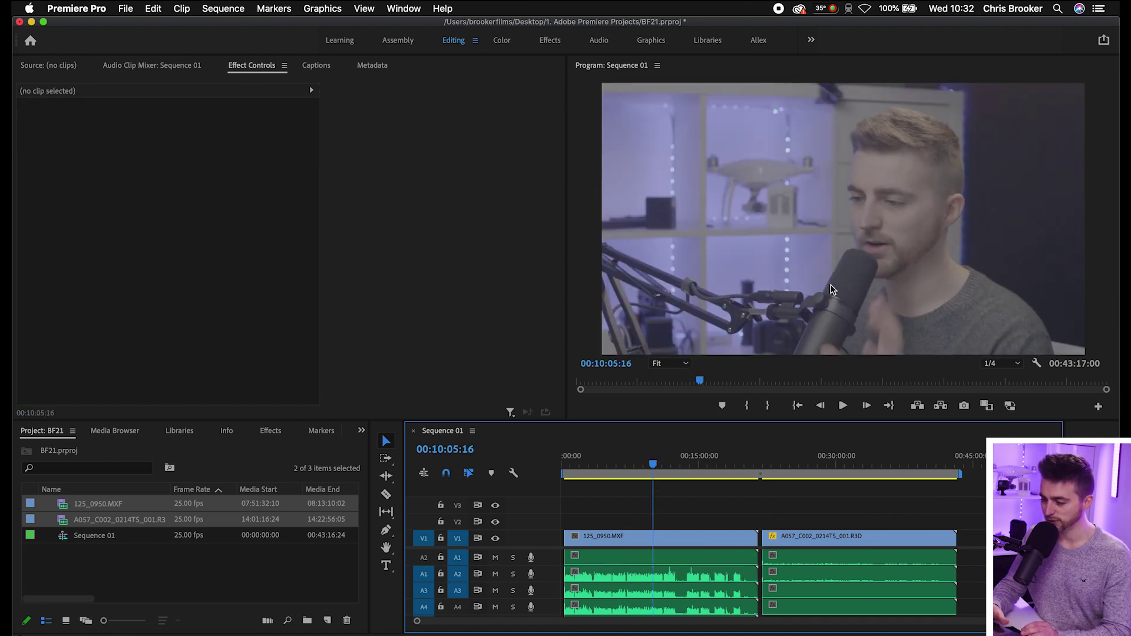
click(635, 573)
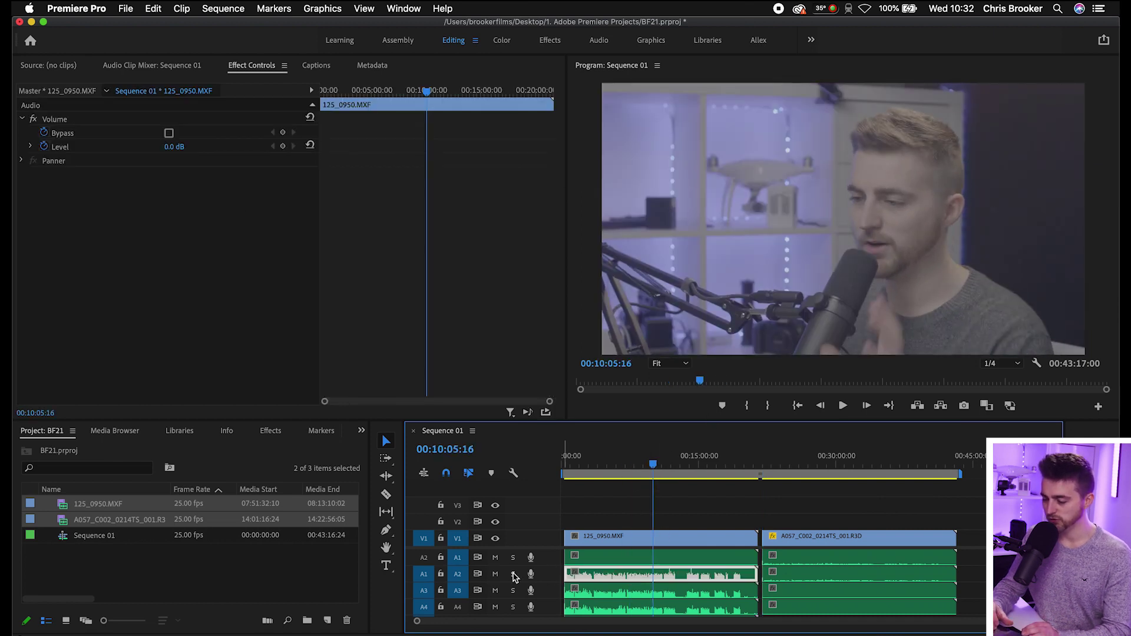
click(645, 464)
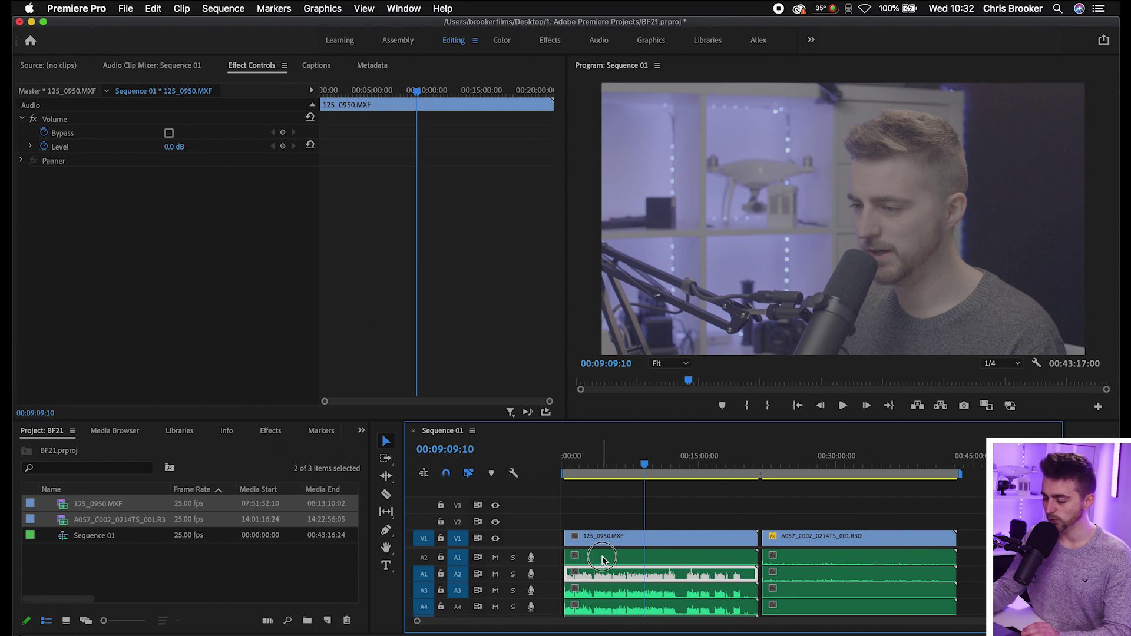
- Delete 125_0950.MXF's empty and extra audio channels and move the remaining audio to A1
click(602, 558)
key(Delete)
click(647, 591)
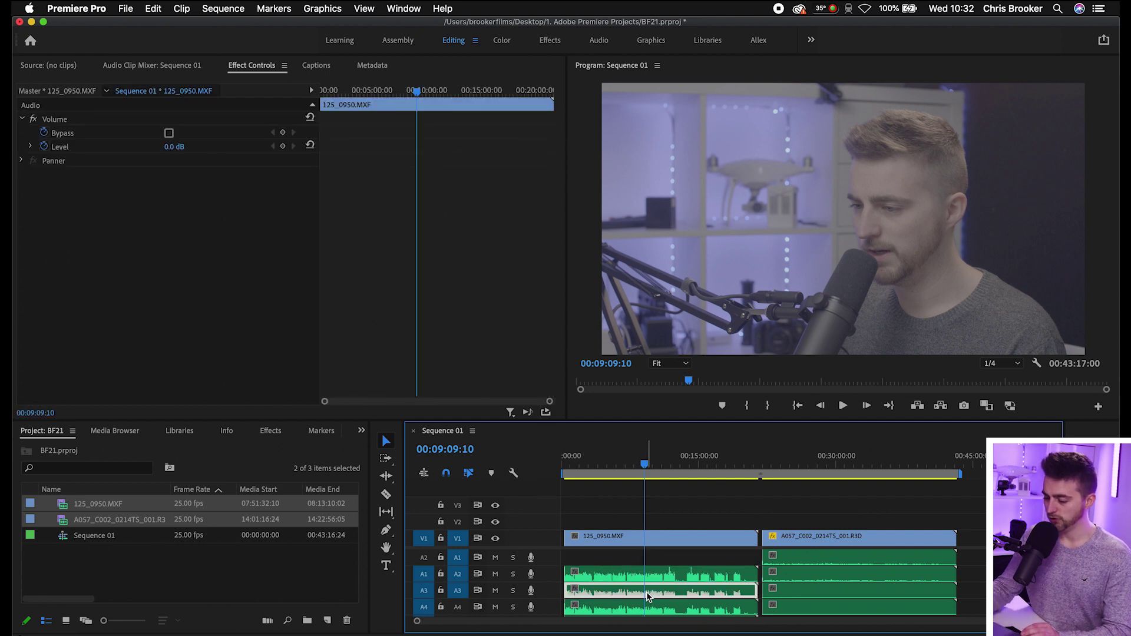
click(646, 596)
drag(671, 598, 648, 631)
key(Delete)
scroll(690, 571, up, 3)
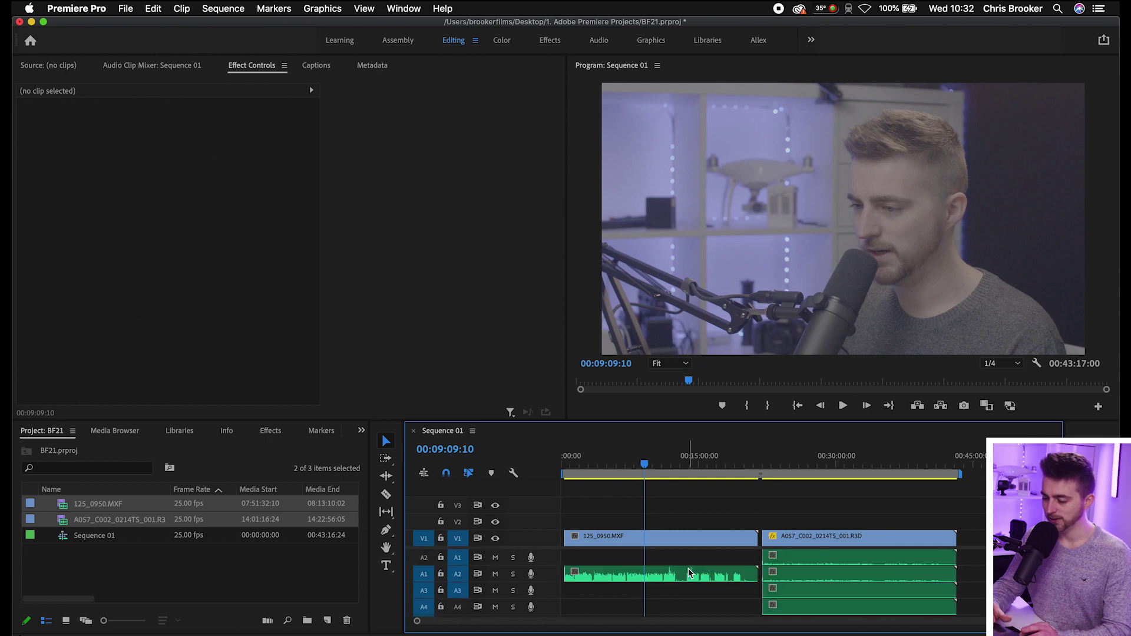
drag(688, 571, 644, 558)
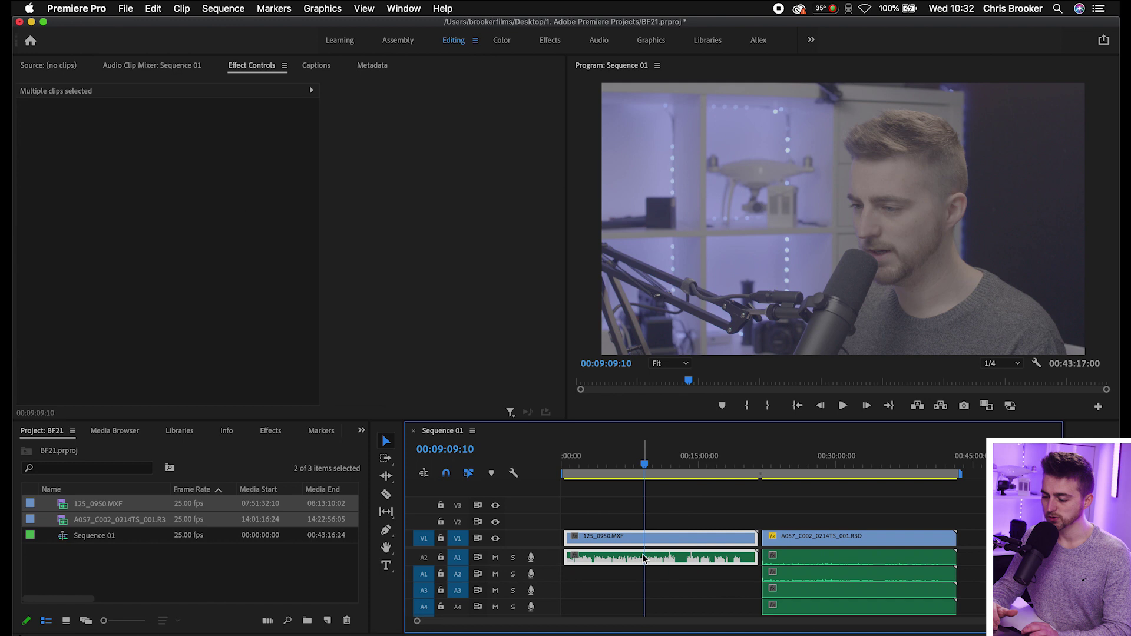
- Relink 125_0950.MXF's video with its remaining A1 audio
right_click(643, 559)
click(691, 234)
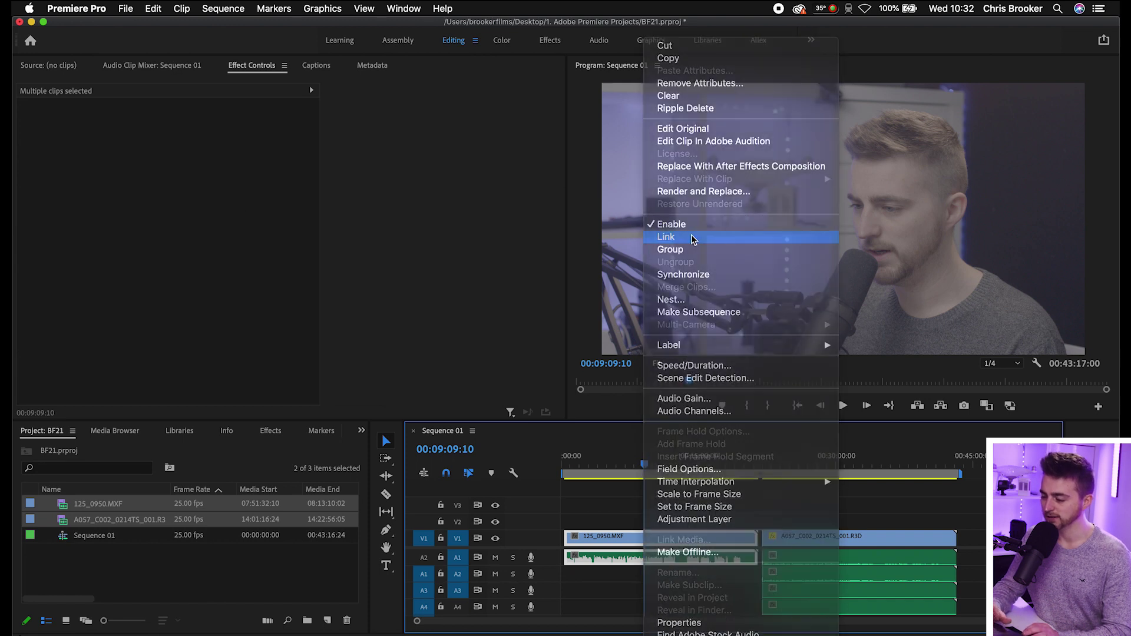
click(826, 561)
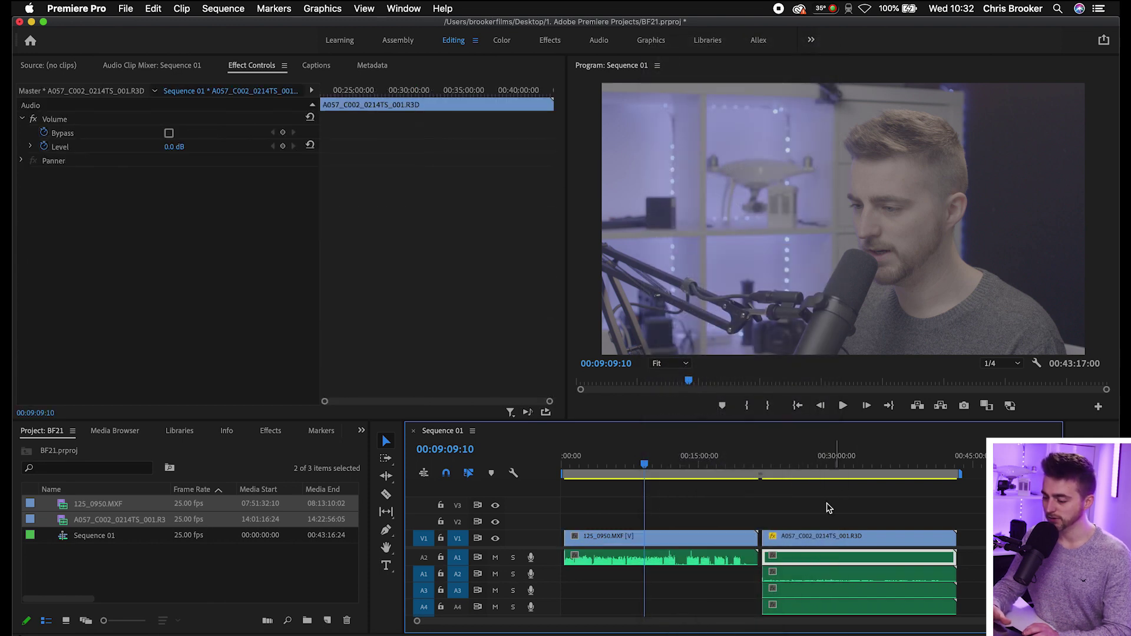
drag(772, 462, 798, 470)
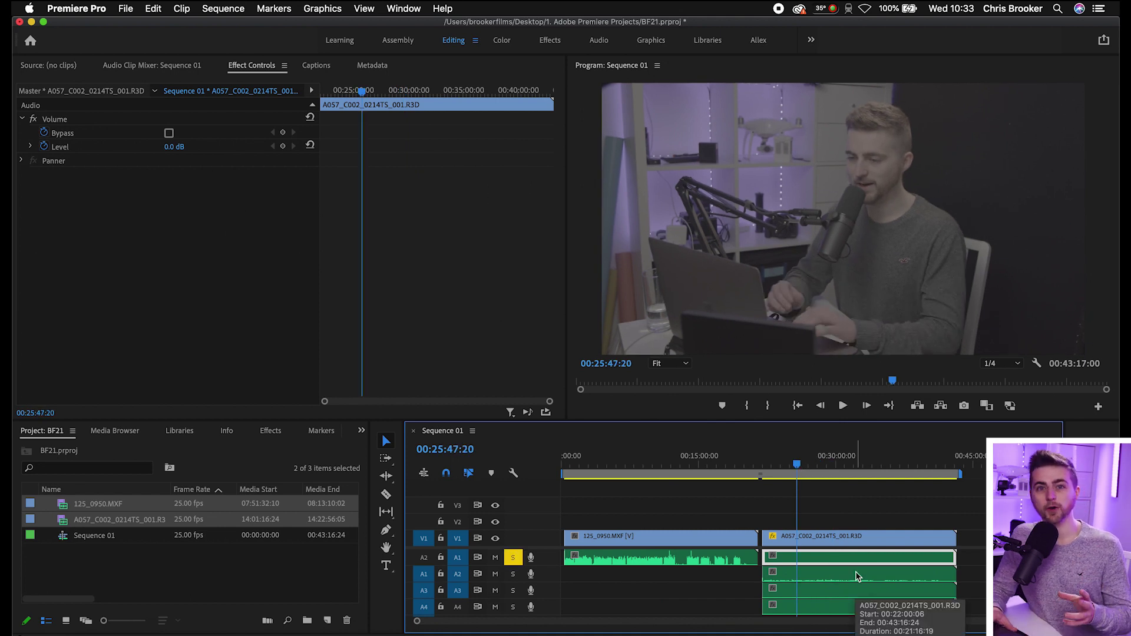
- Link the A057 video with its A1 audio and select the linked clip
click(843, 577)
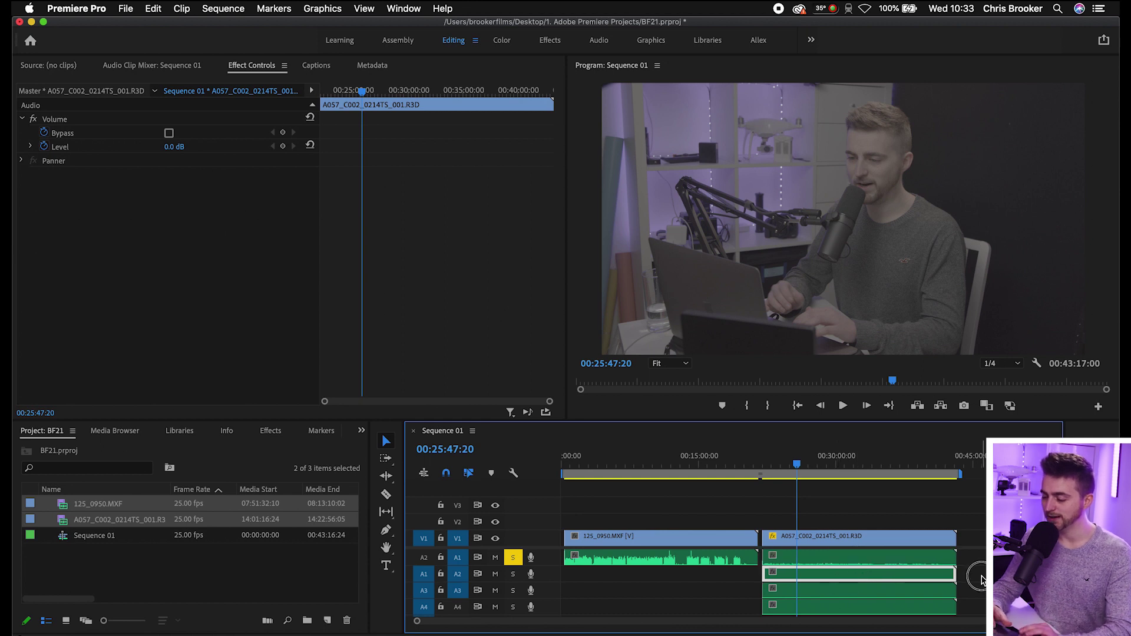
scroll(884, 583, down, 4)
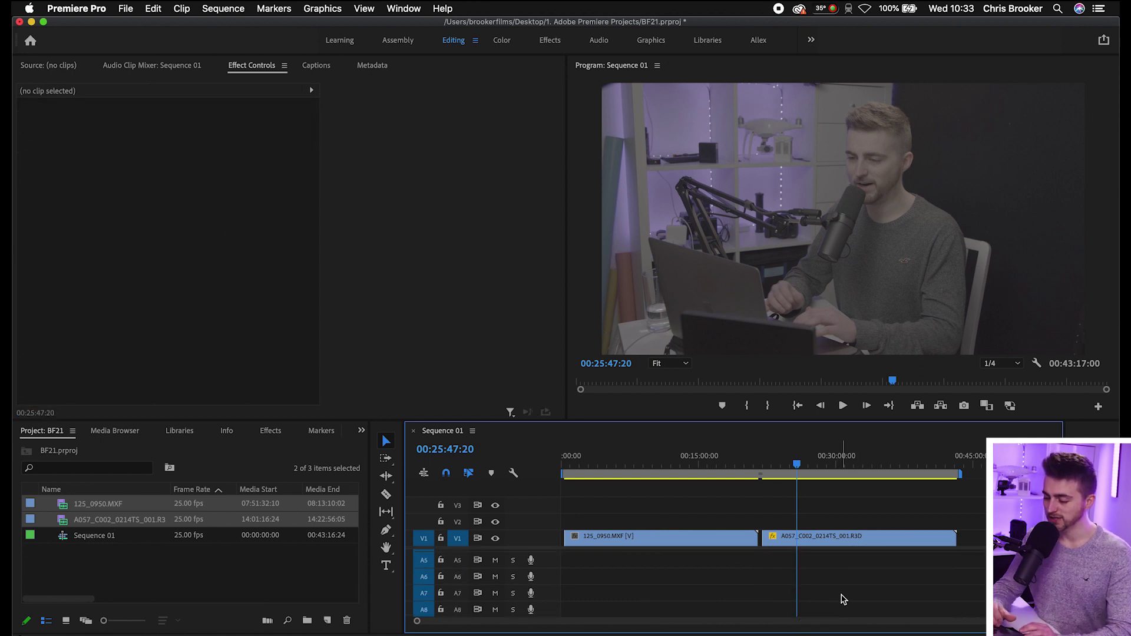
scroll(843, 600, up, 4)
drag(829, 524, 855, 566)
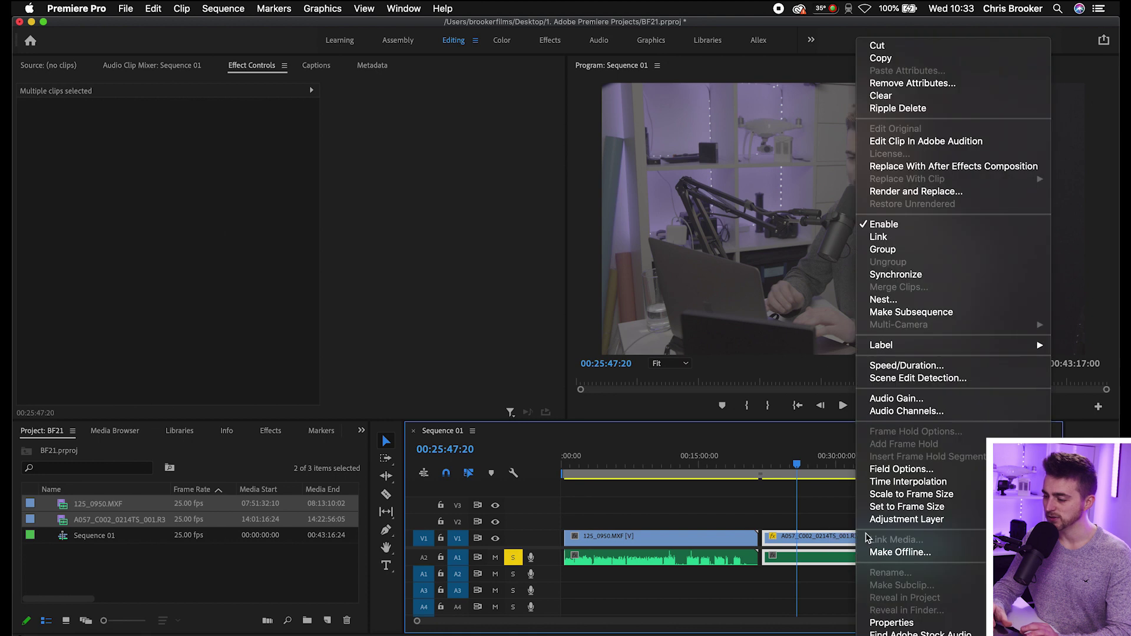
right_click(857, 539)
click(882, 238)
click(560, 542)
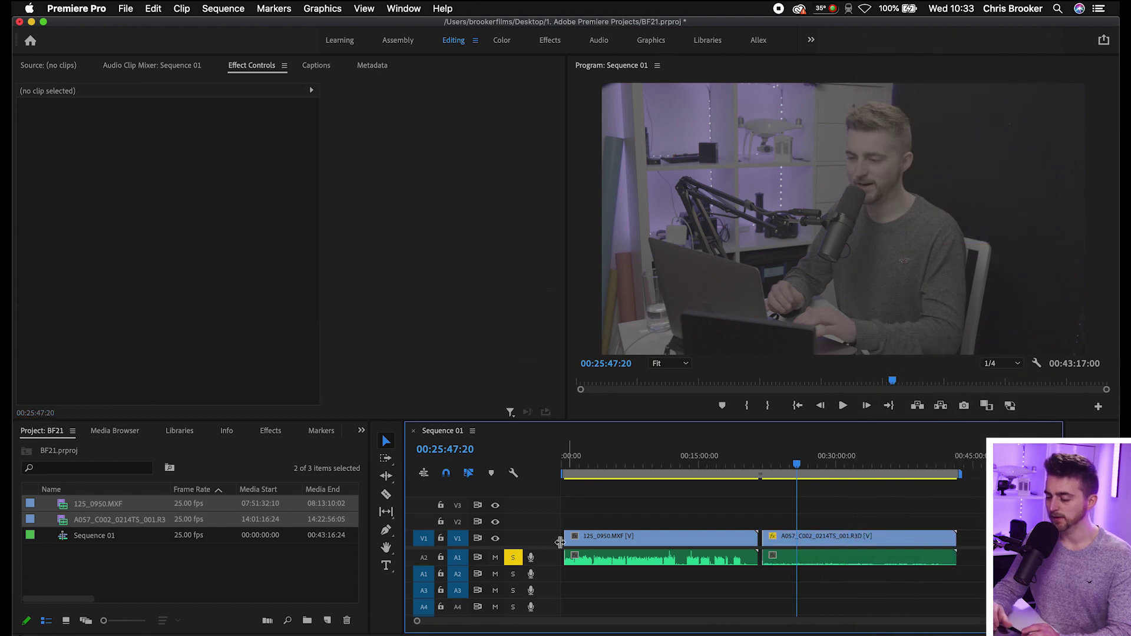
click(789, 542)
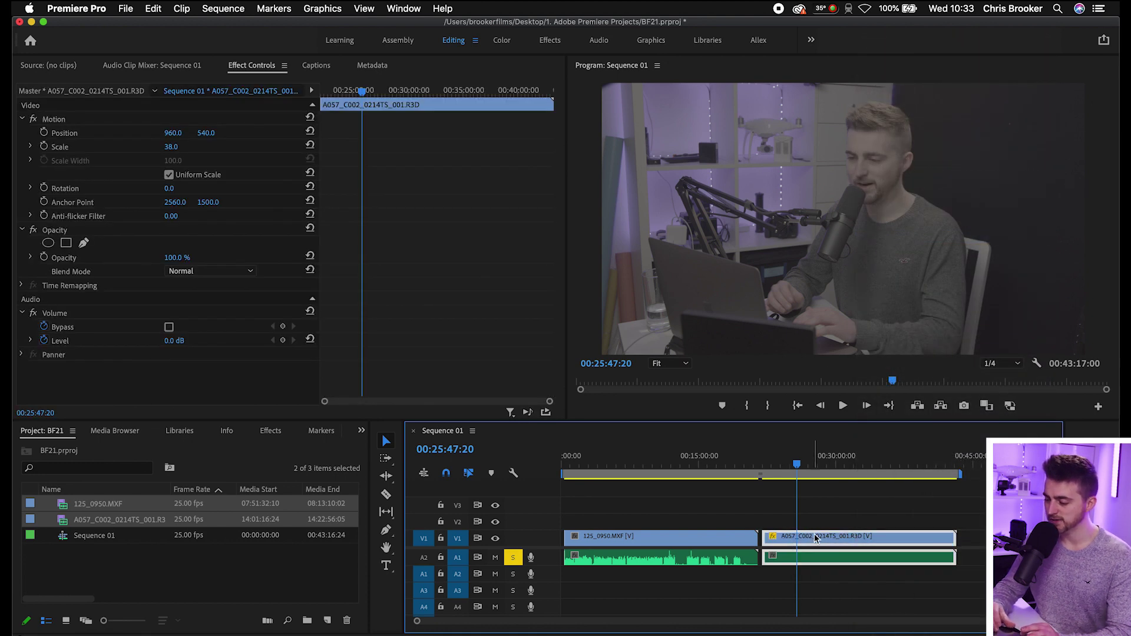
- Move the linked A057 clip up to V2/A2 and select both camera clips
drag(815, 536, 816, 576)
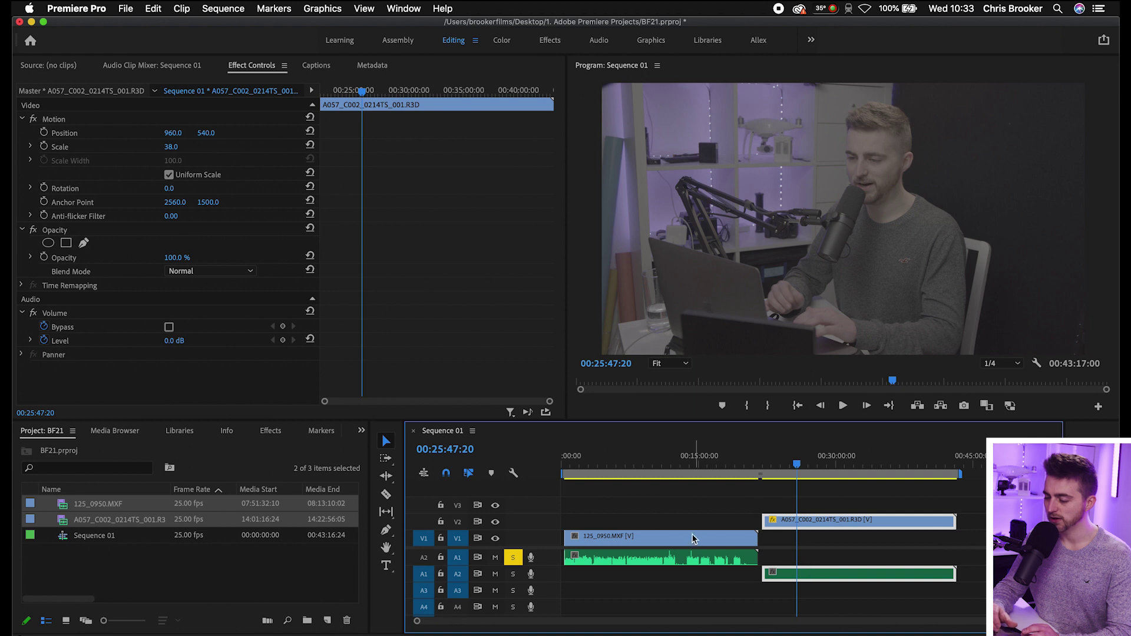
click(685, 541)
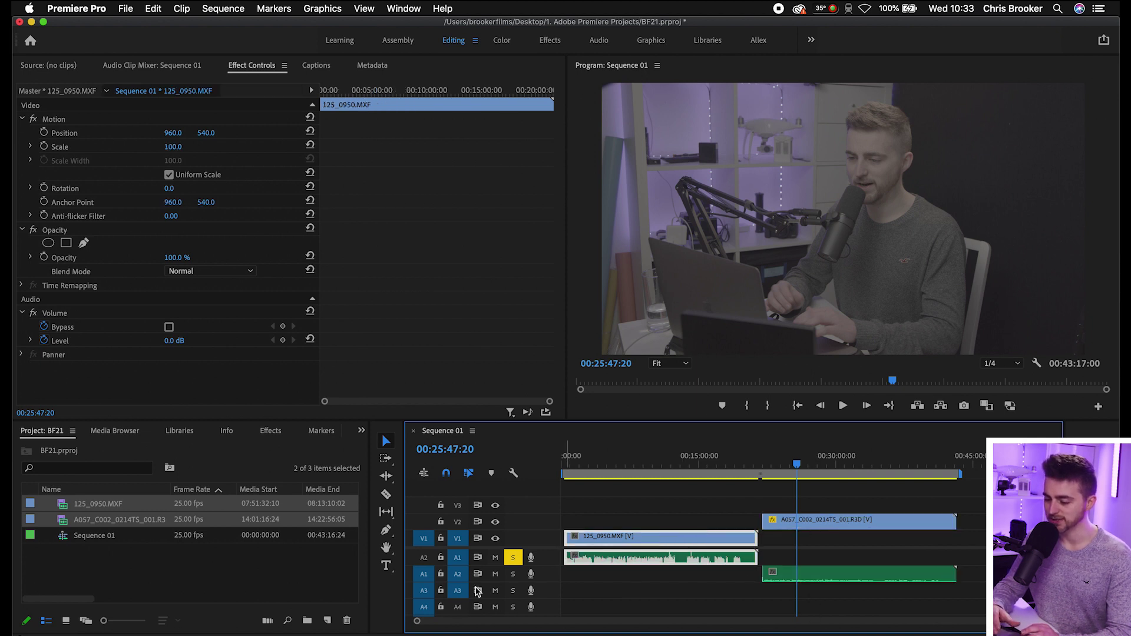
click(846, 535)
click(832, 524)
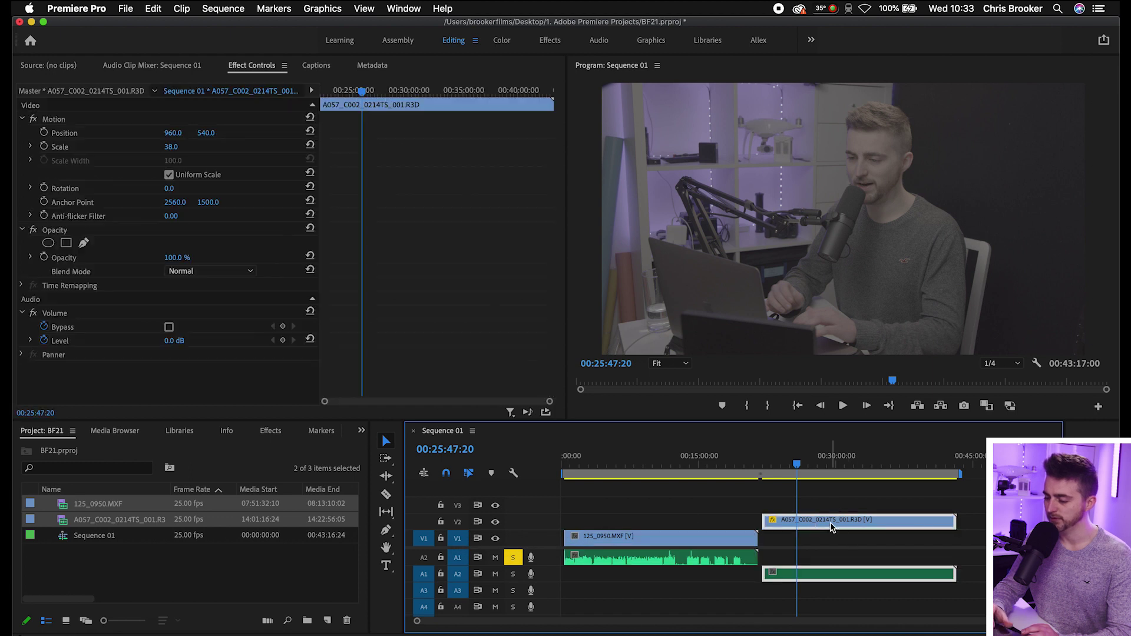
drag(672, 561, 633, 581)
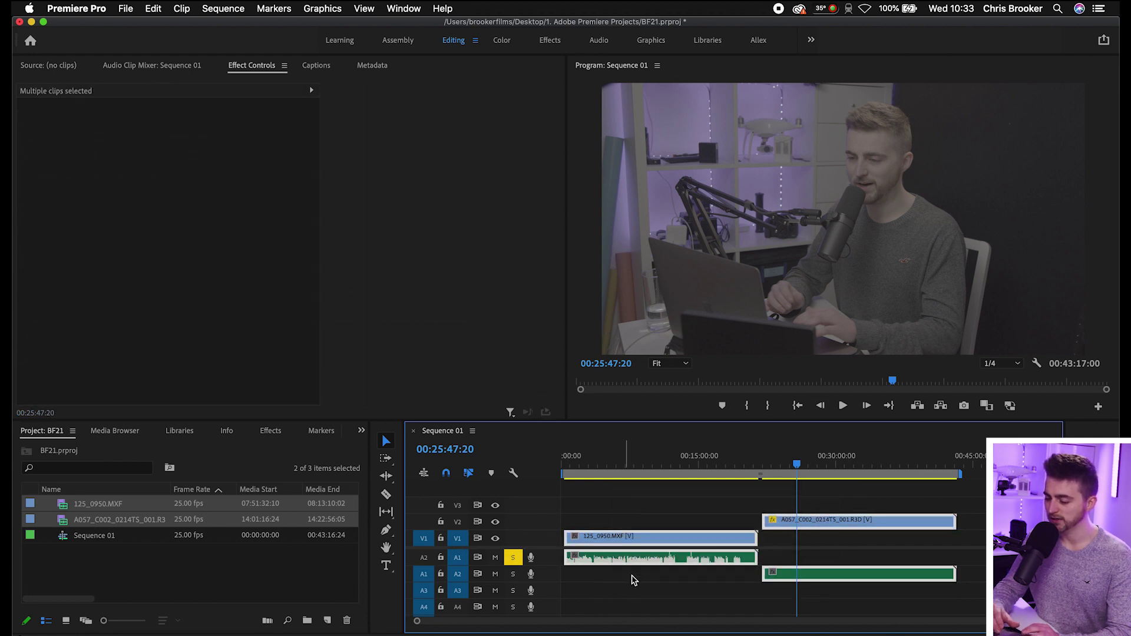
- Synchronize both camera clips by Audio using Track Channel 1
right_click(652, 541)
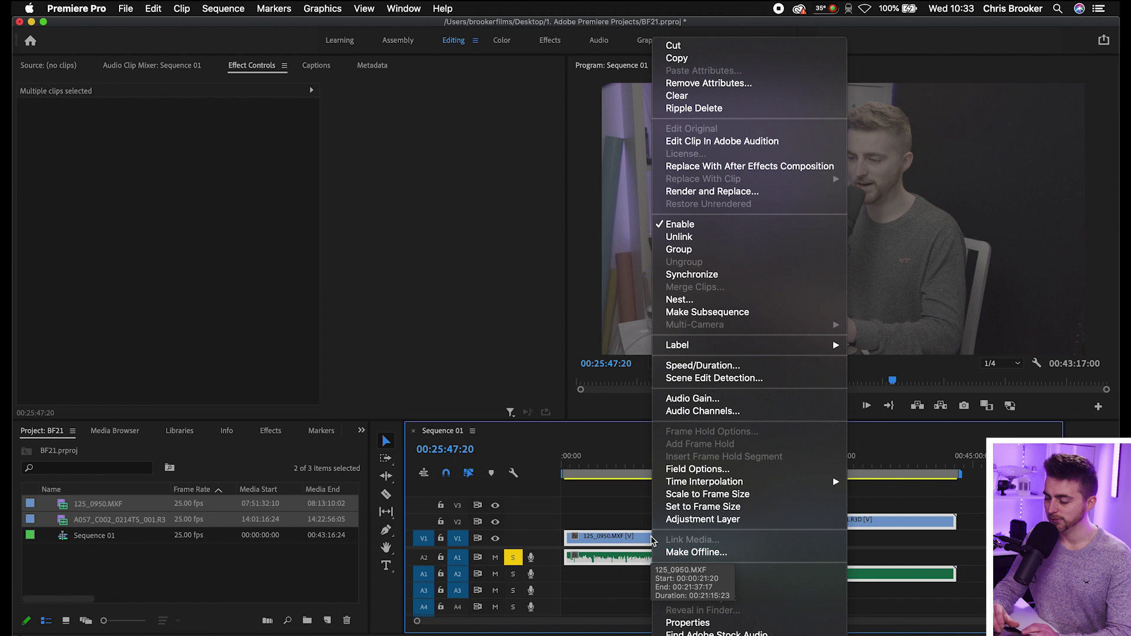
click(692, 274)
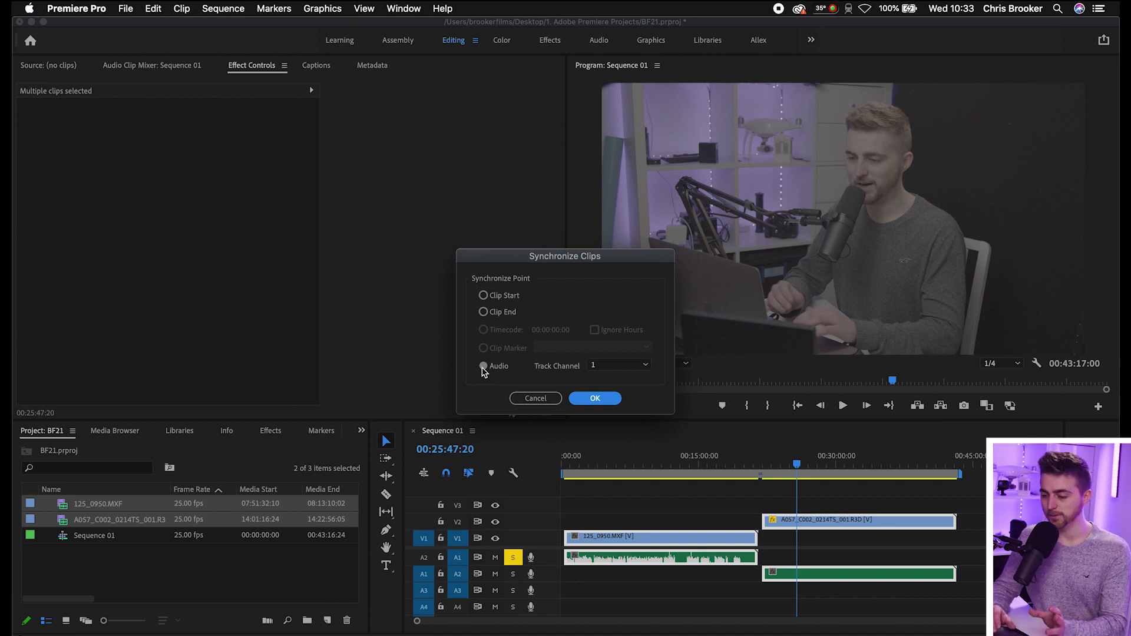
click(622, 366)
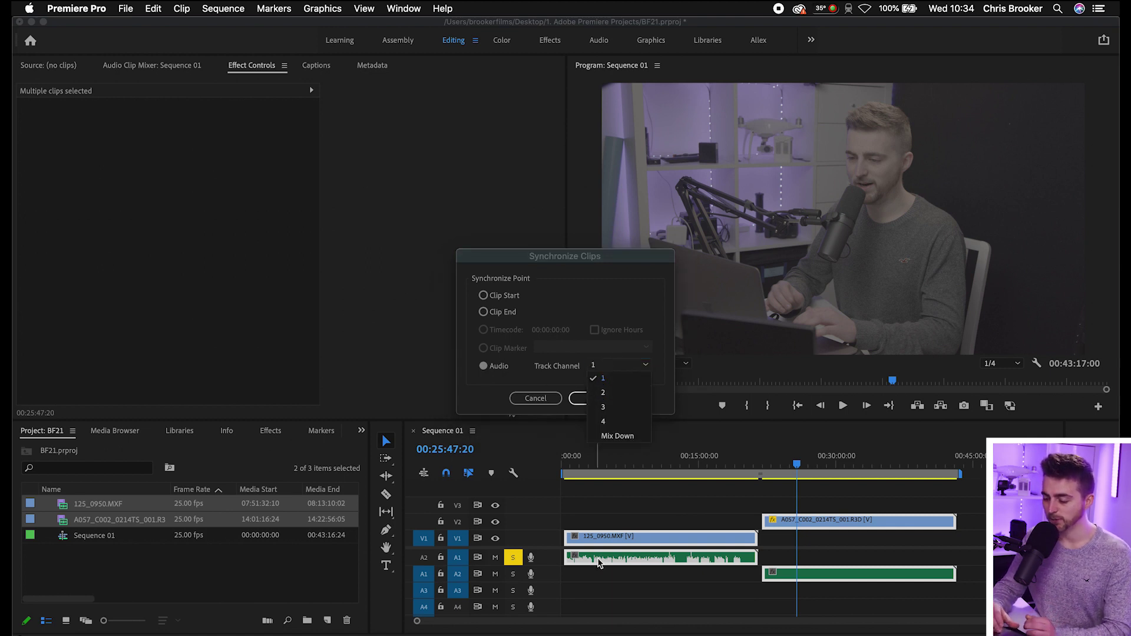
click(613, 380)
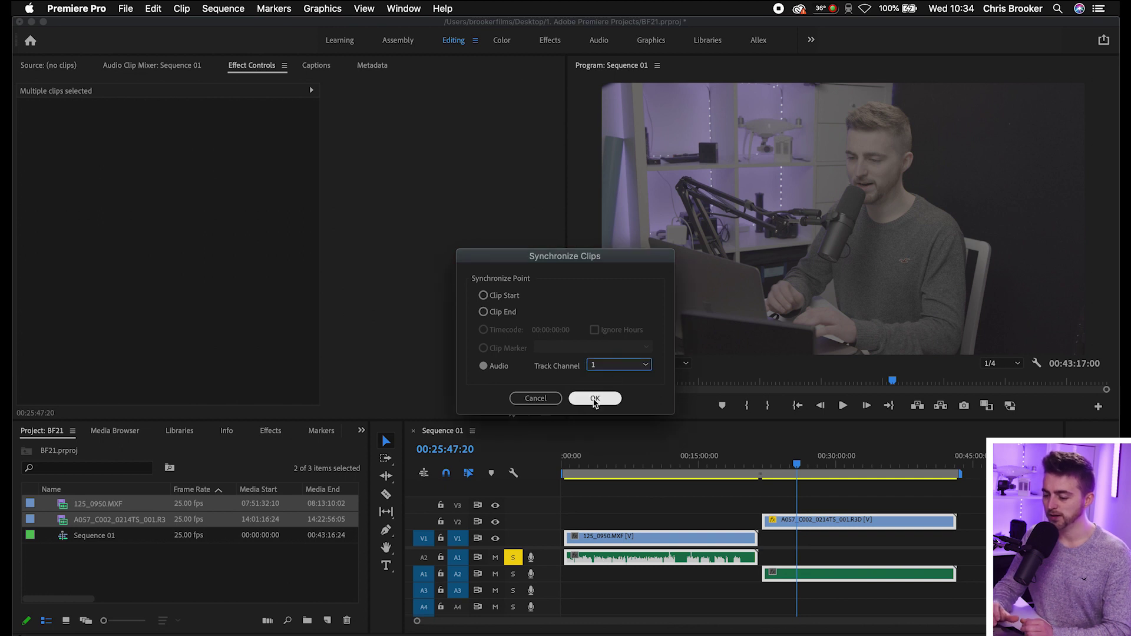
click(594, 399)
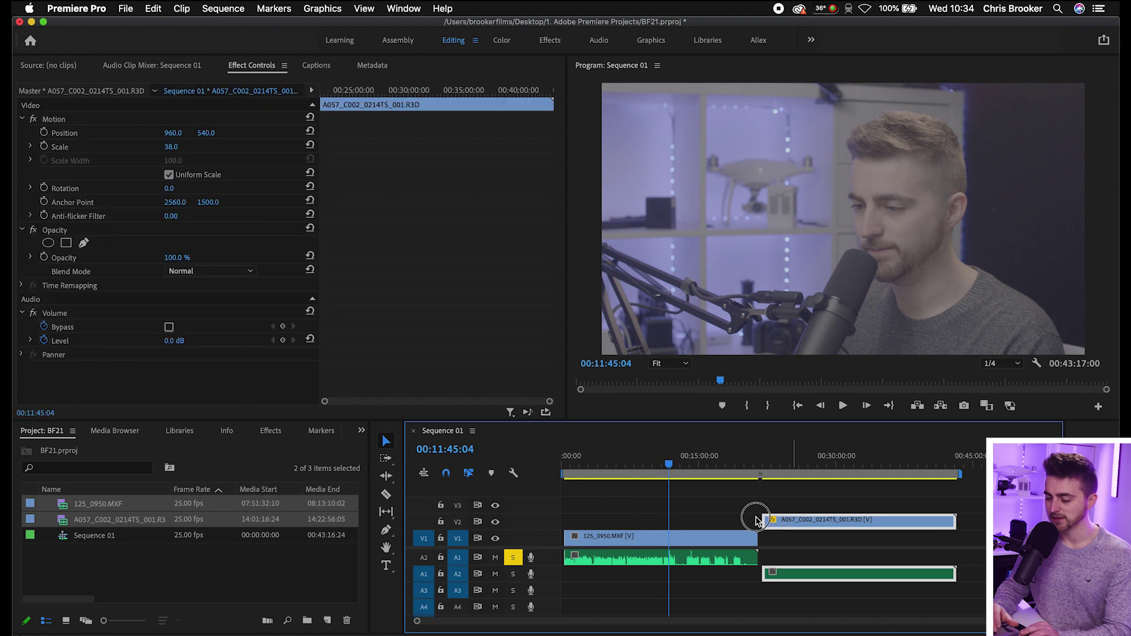
- Move both synced clips so they begin at the start of the sequence
drag(766, 520, 568, 519)
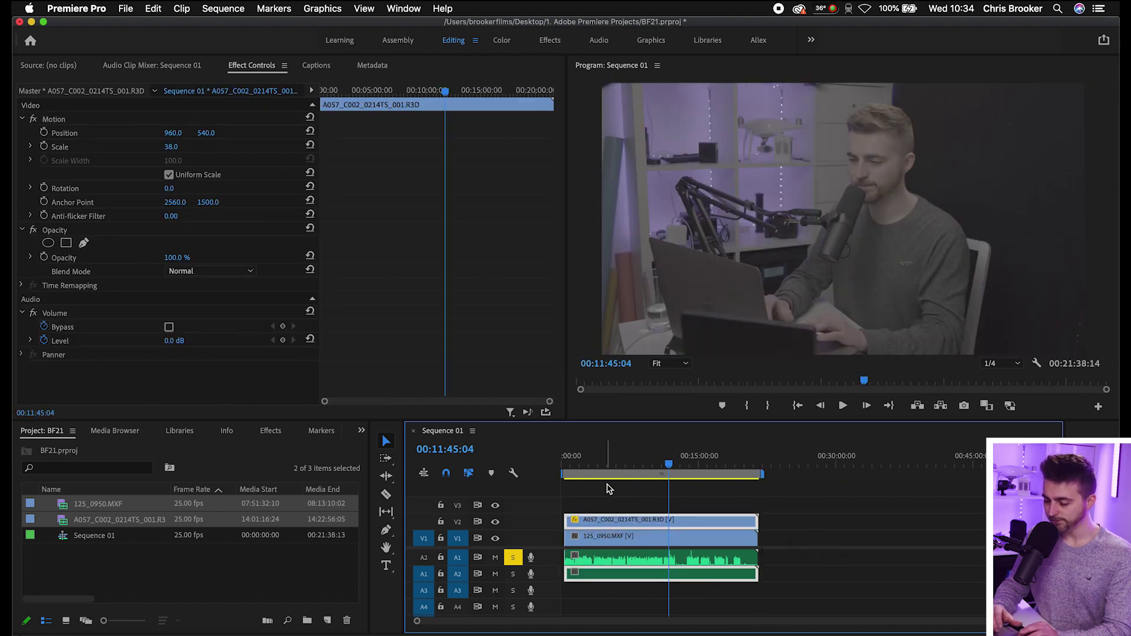
key(Home)
key(=)
key(=)
key(=)
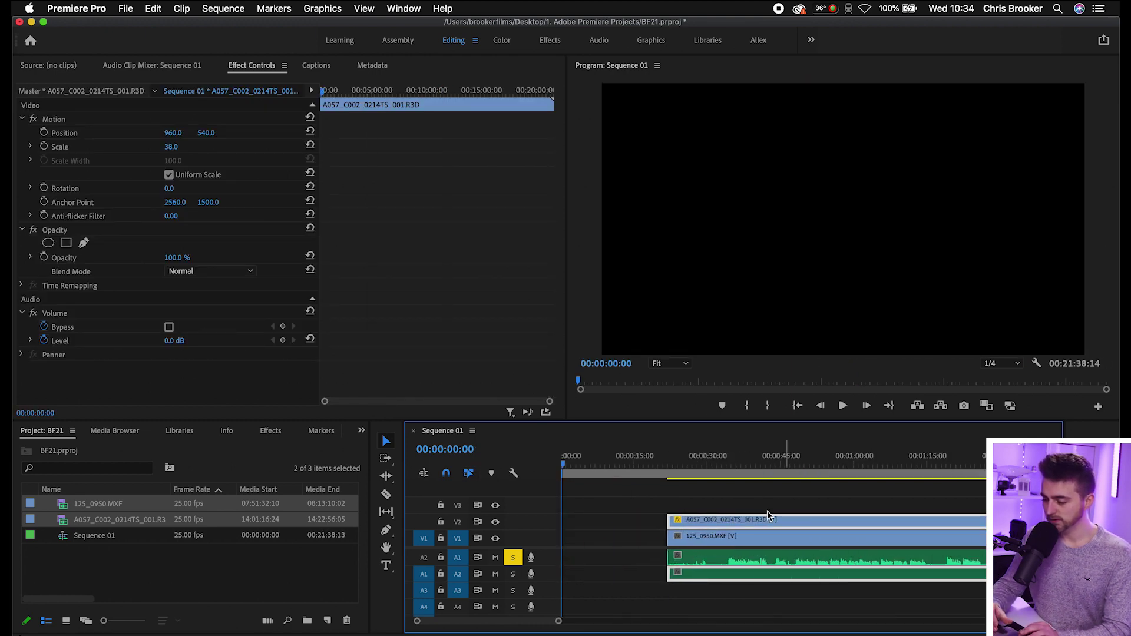
drag(772, 495, 725, 610)
drag(698, 536, 594, 535)
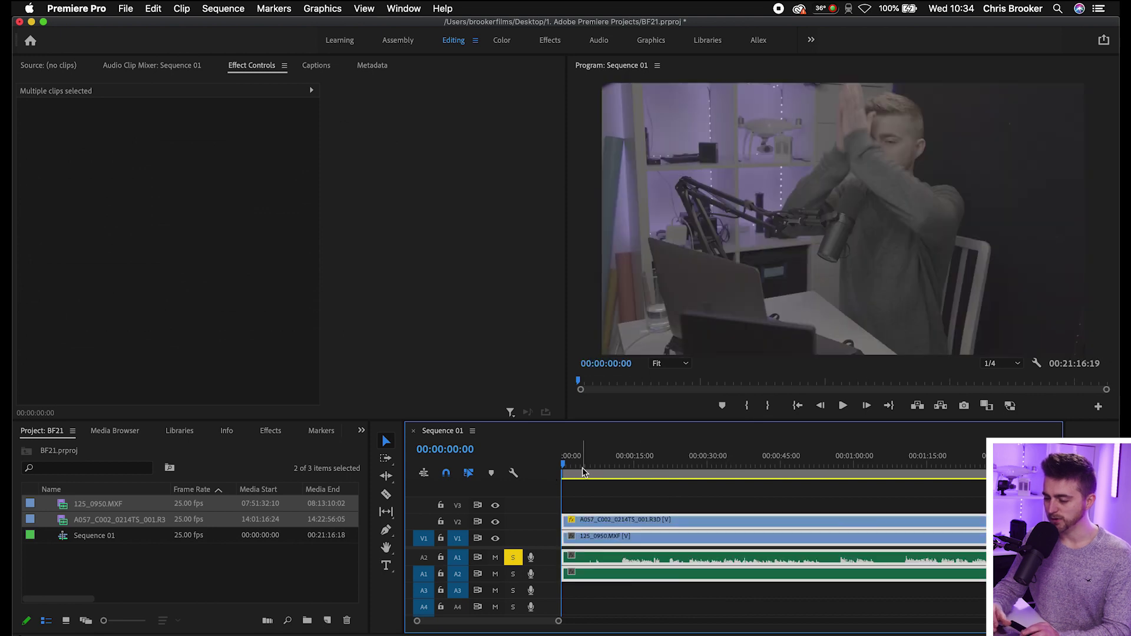
drag(583, 471, 679, 474)
- Unlink the clips, delete the A057 audio on A2, and turn off Solo on A1
drag(604, 499, 713, 598)
right_click(728, 581)
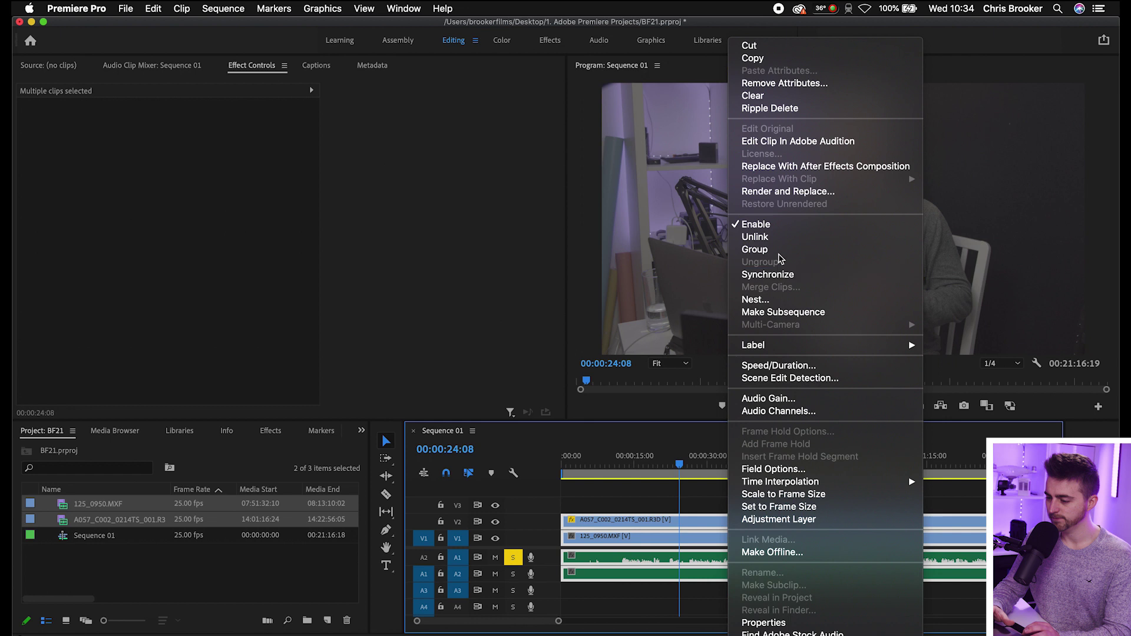
click(778, 238)
click(581, 598)
click(610, 574)
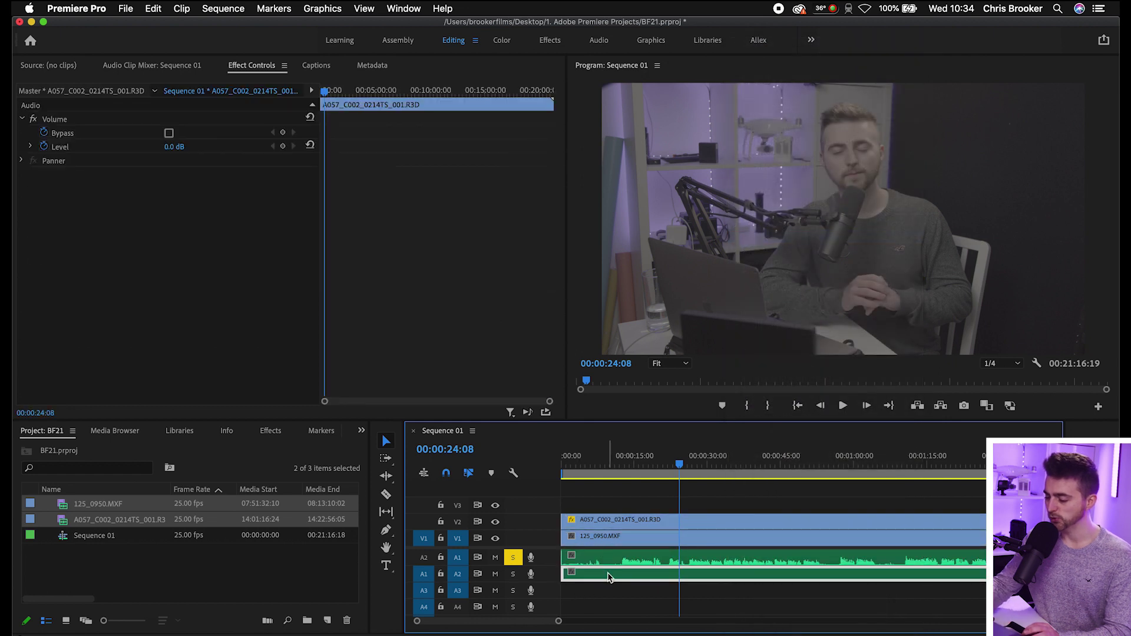
key(Delete)
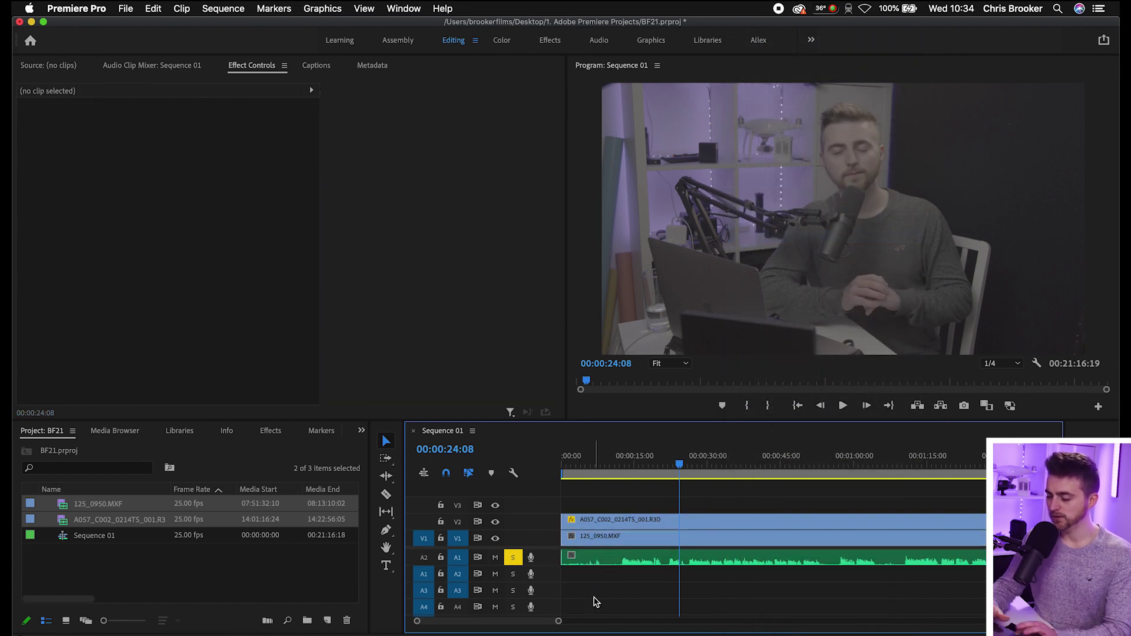
click(513, 558)
key(minus)
key(minus)
key(minus)
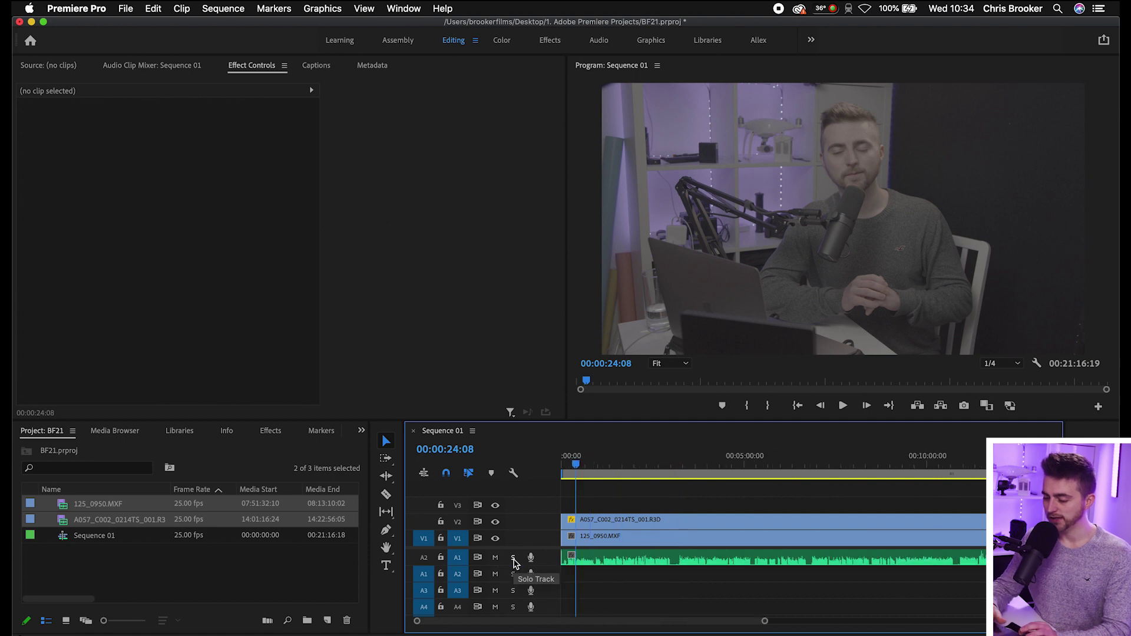
- Toggle V1 and V2 track visibility during playback to compare the two camera angles
drag(642, 469, 676, 458)
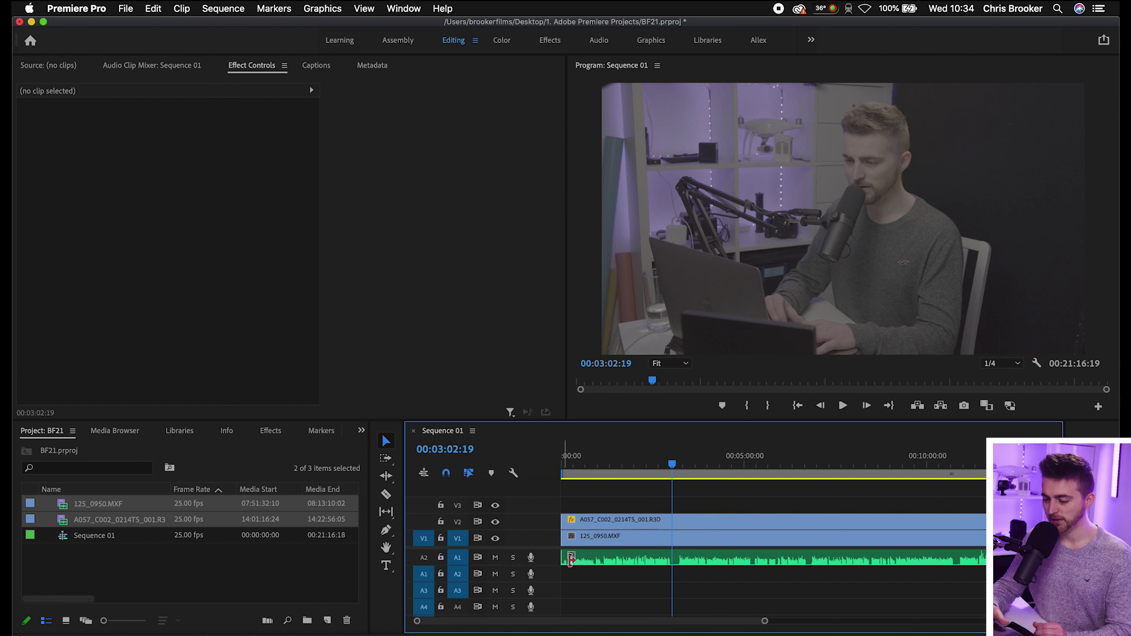
click(496, 522)
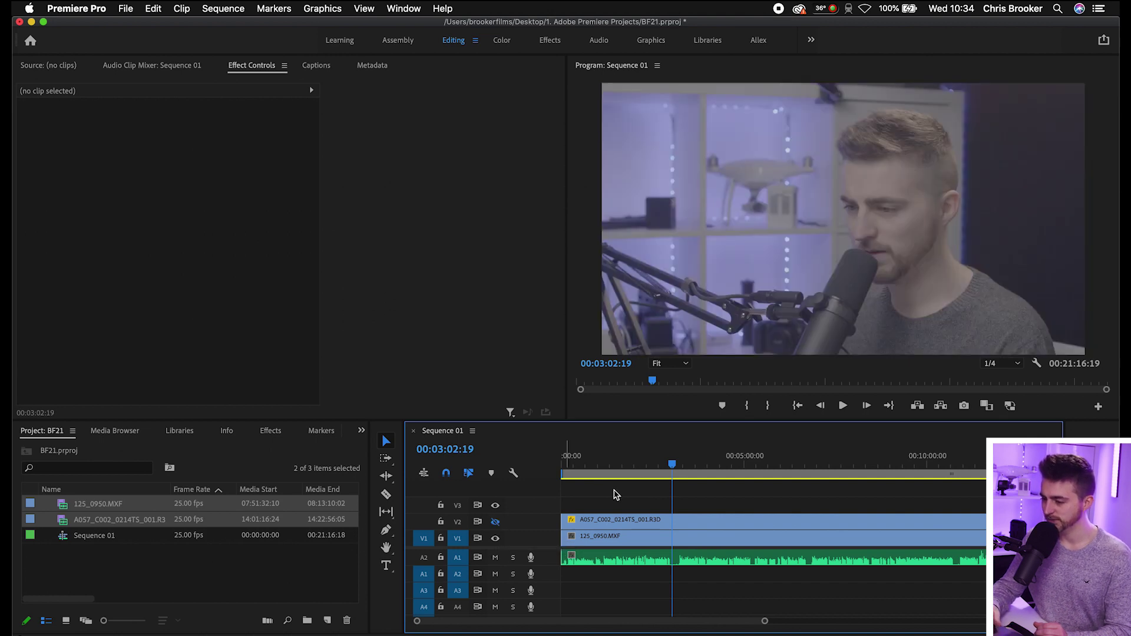
click(498, 524)
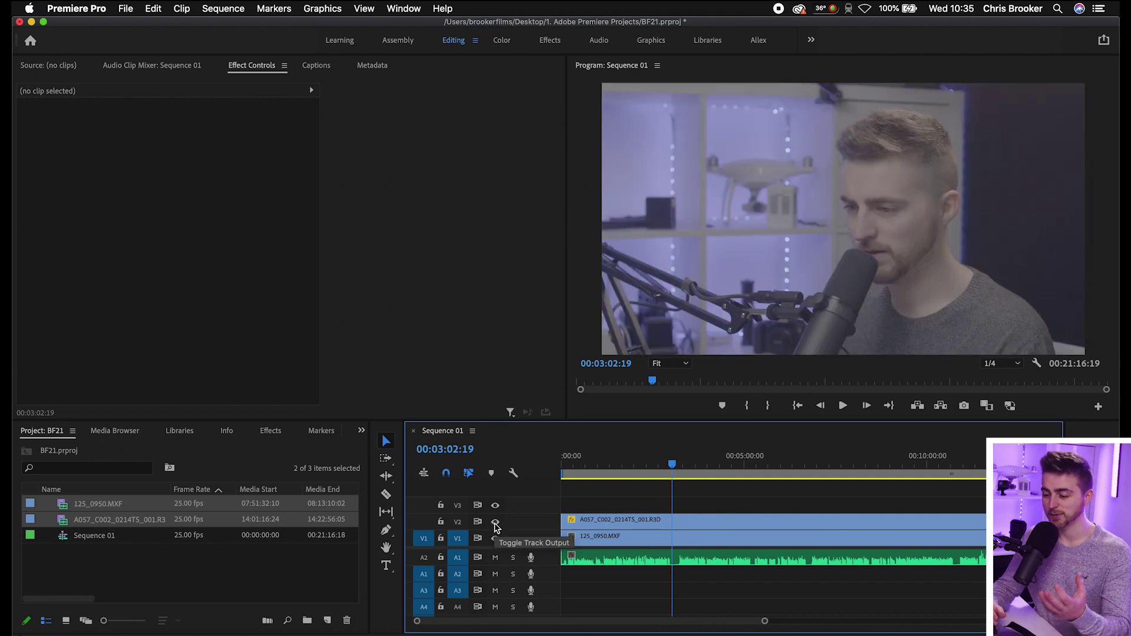
click(694, 460)
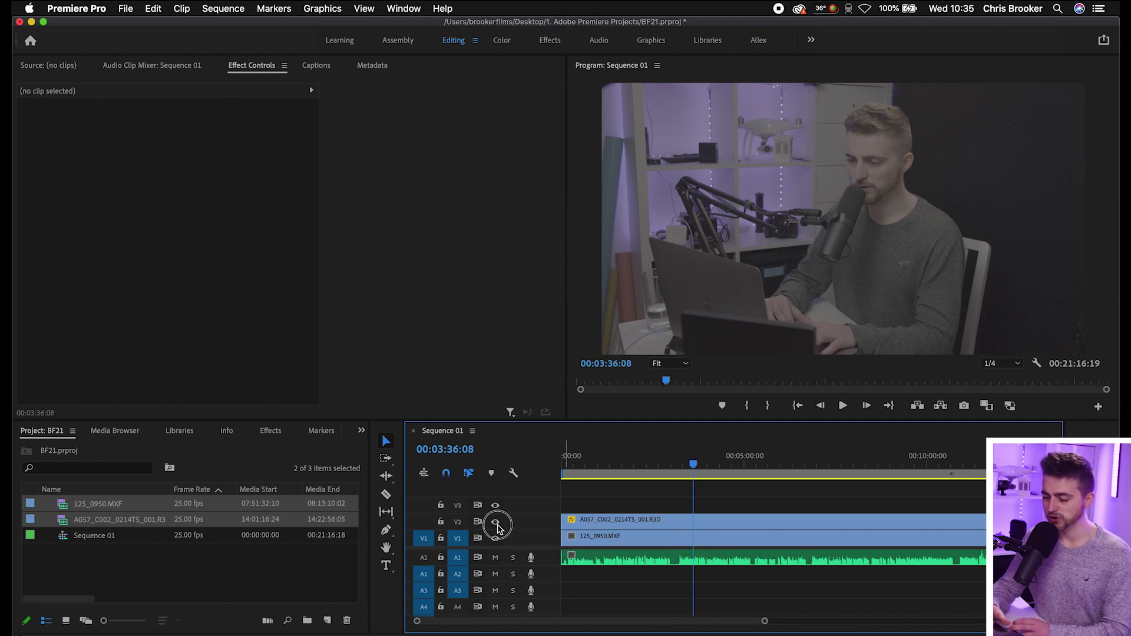
click(496, 523)
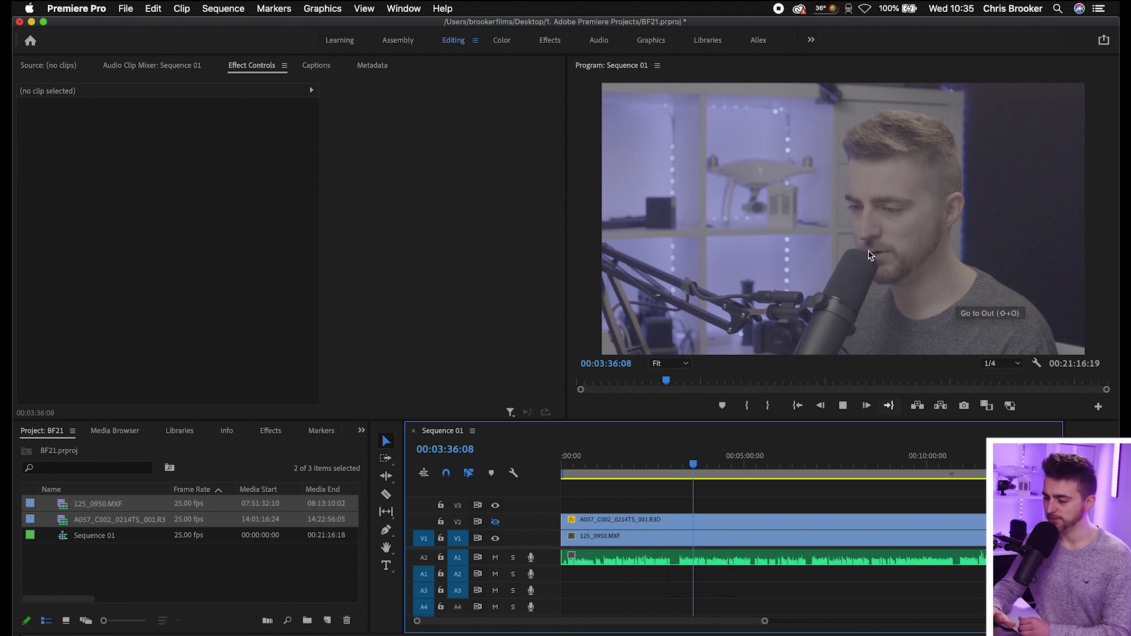
key(space)
click(494, 538)
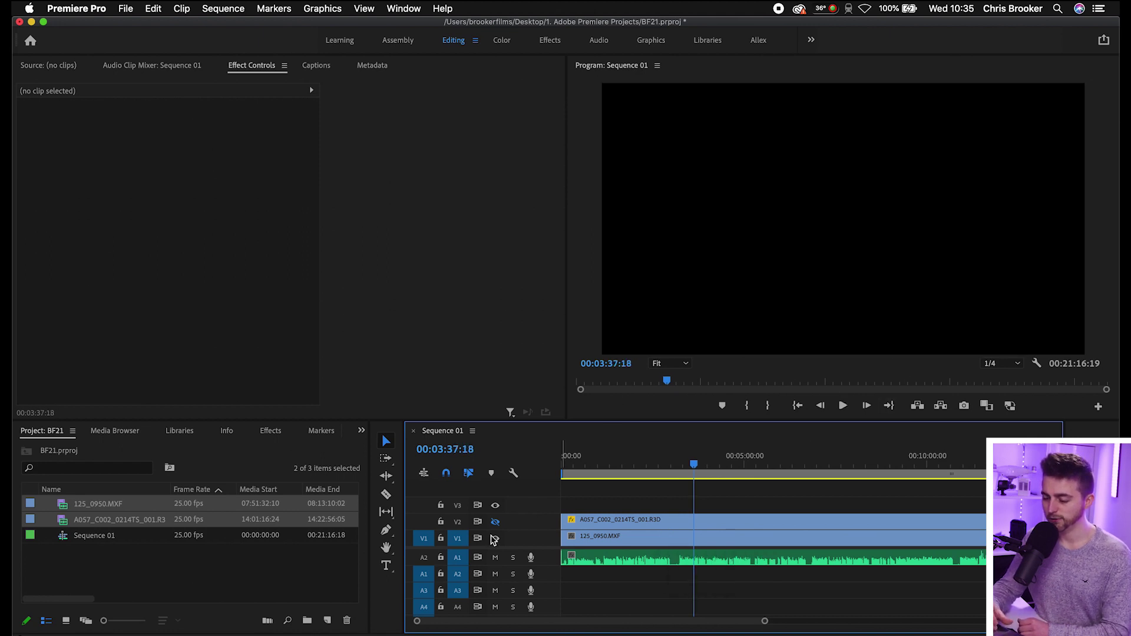
click(496, 522)
key(space)
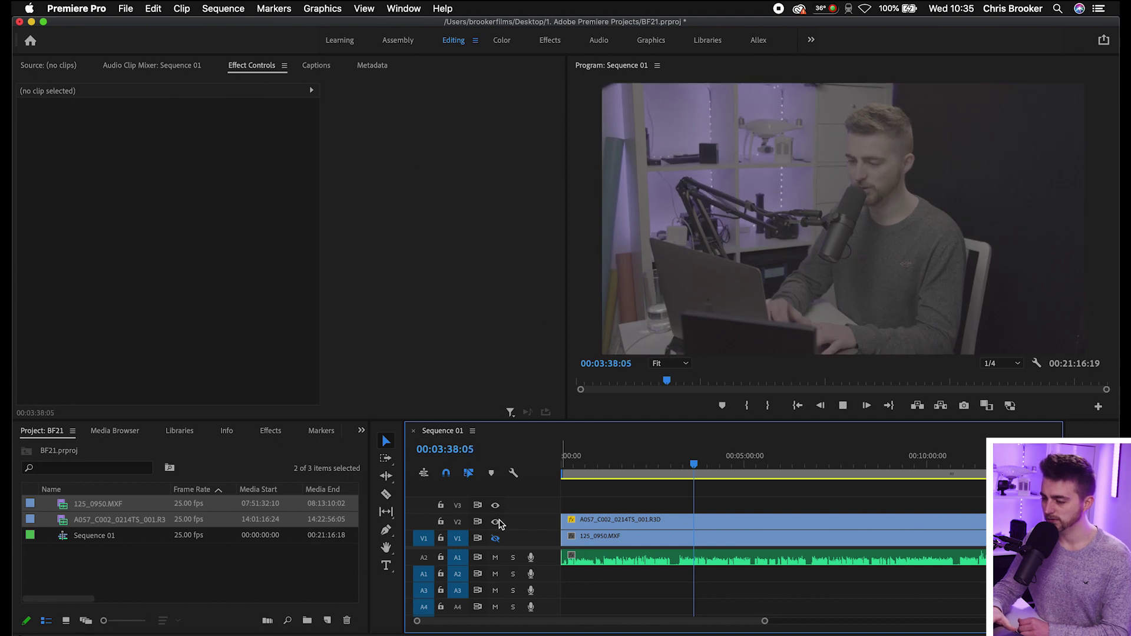
click(496, 522)
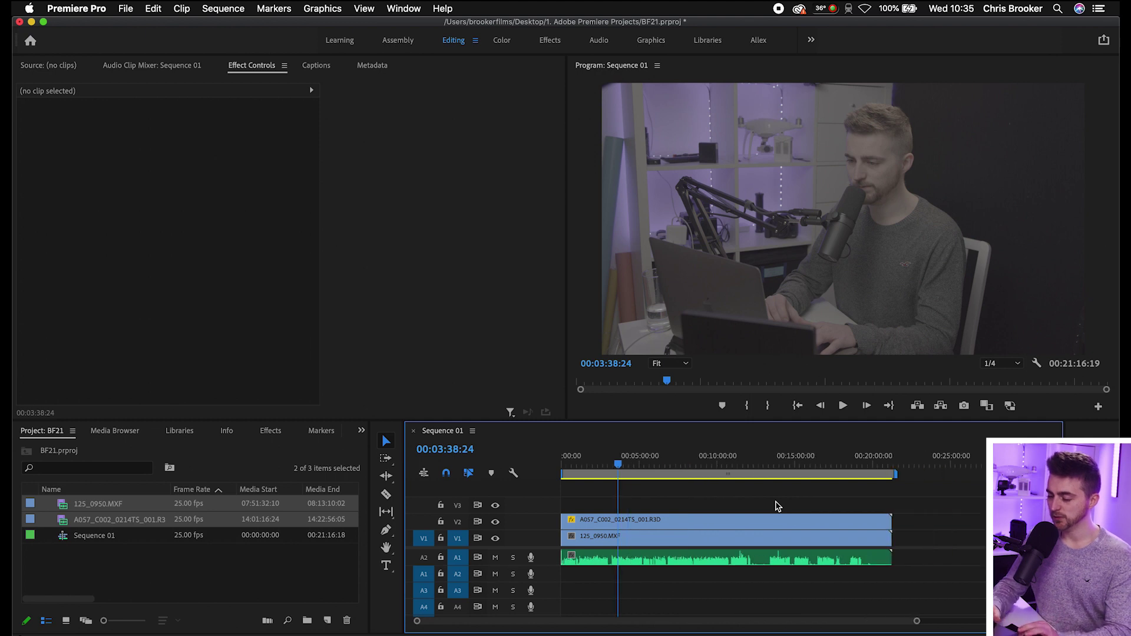
- Nest both camera clips into a new sequence named 'Tutorial'
drag(766, 500, 613, 574)
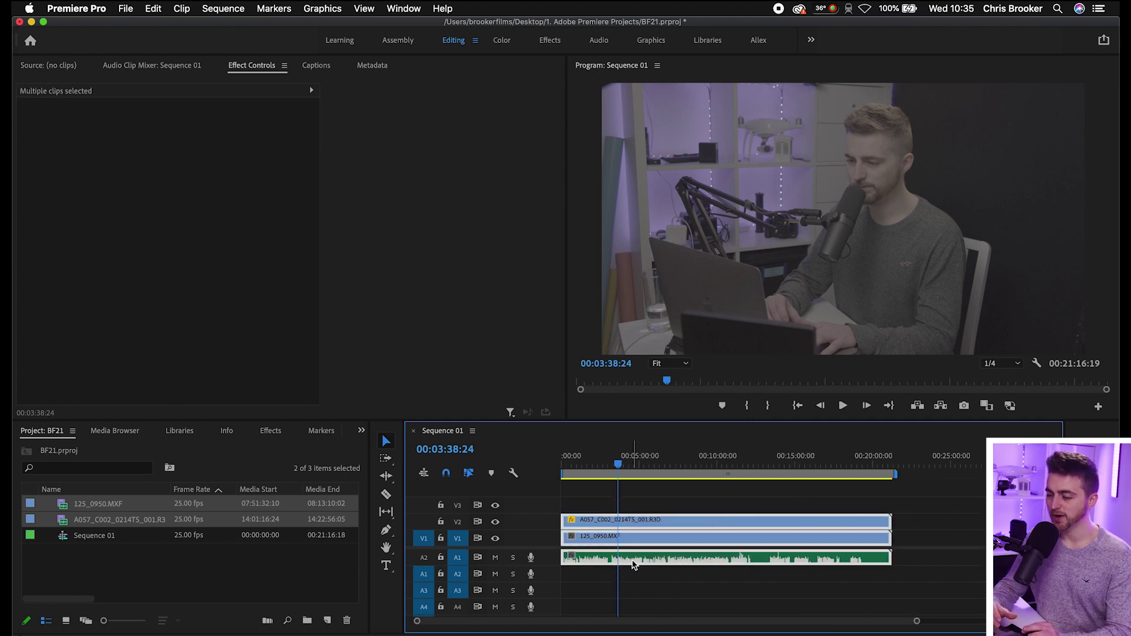
right_click(634, 563)
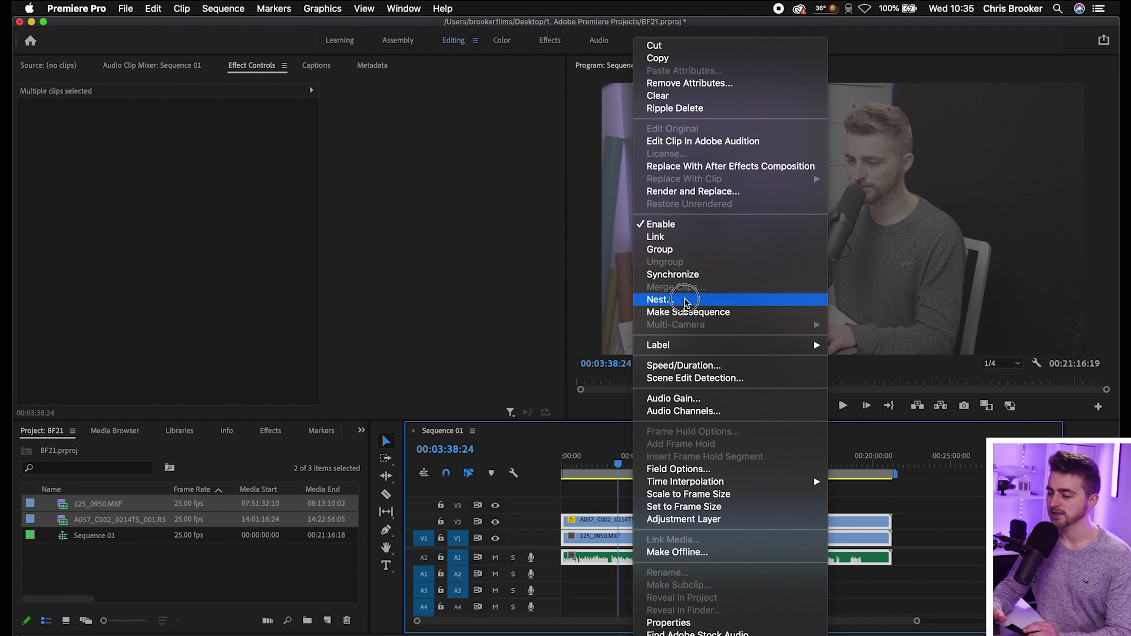
click(686, 301)
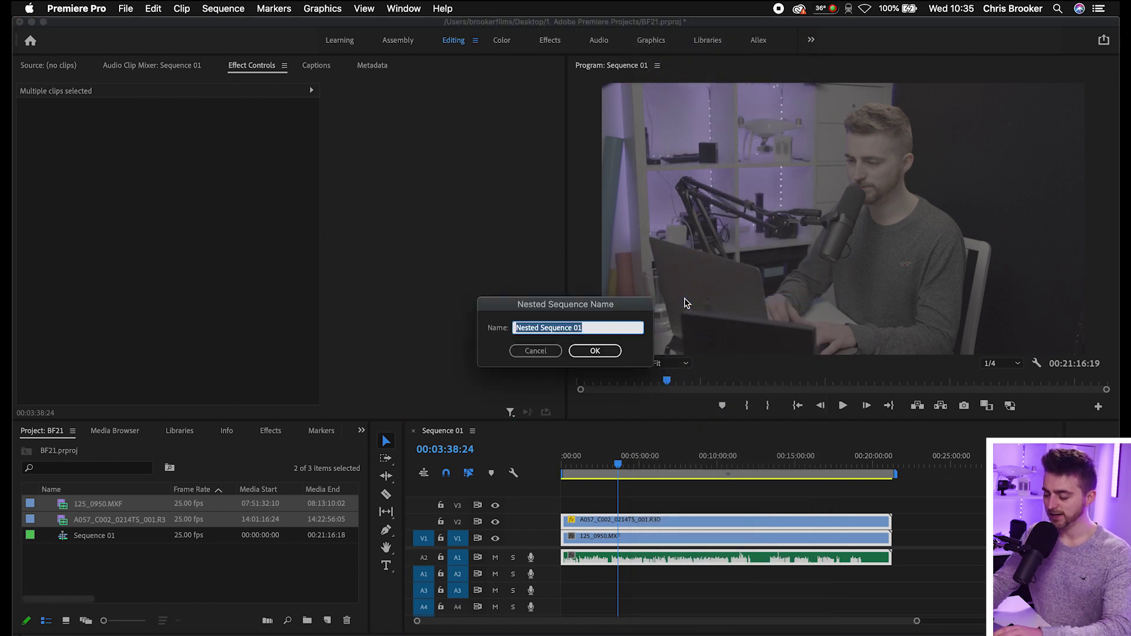
text(Tuto)
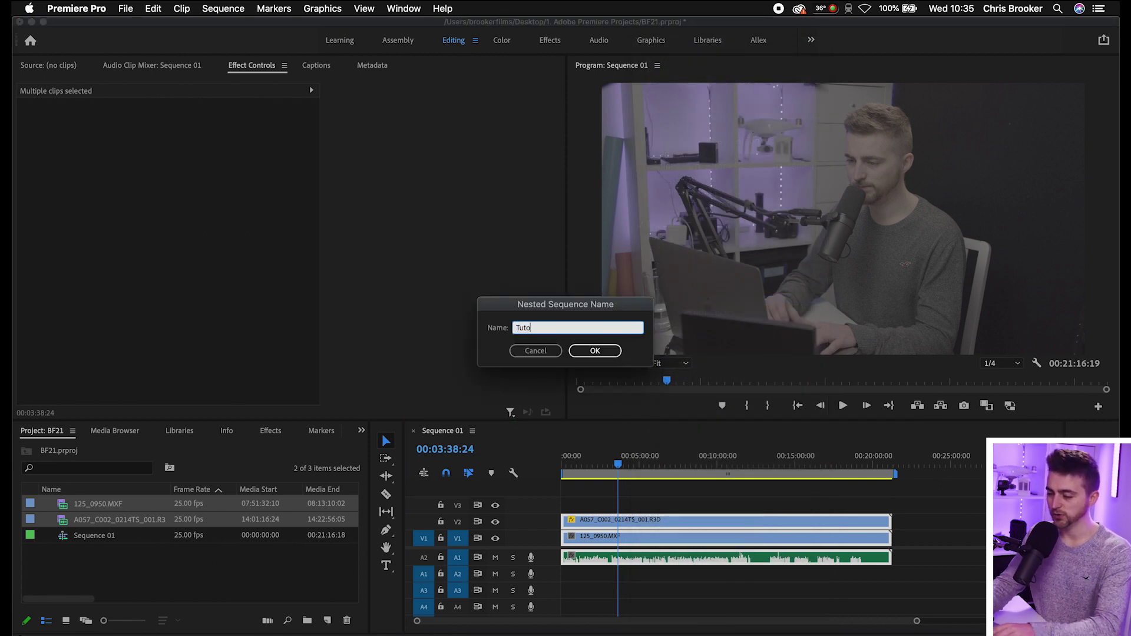
text(rial)
key(Return)
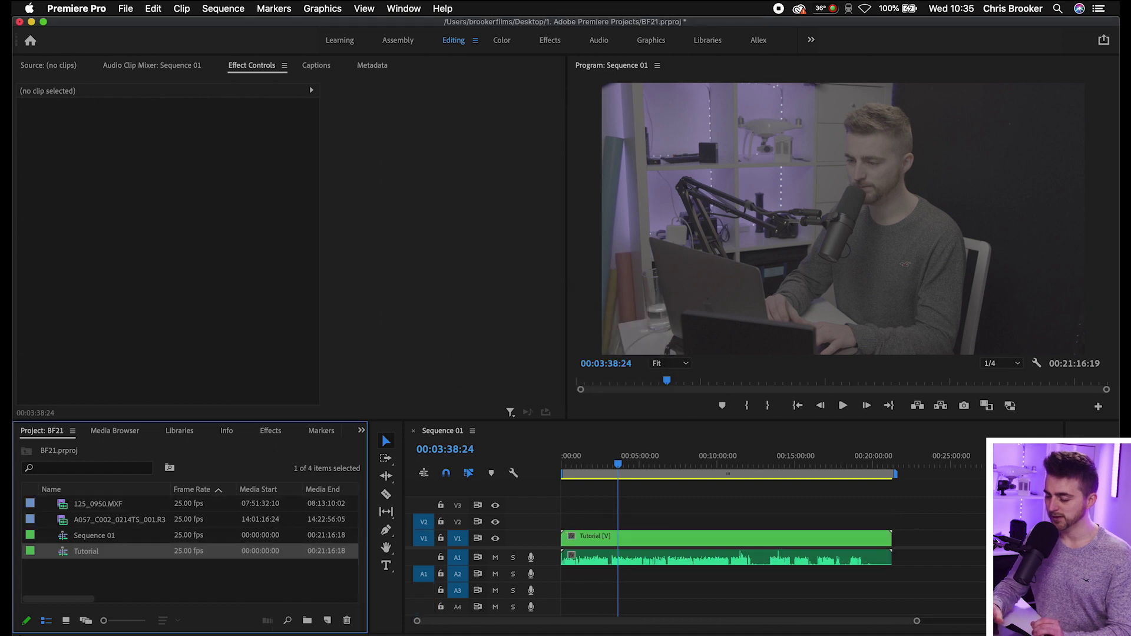
click(642, 539)
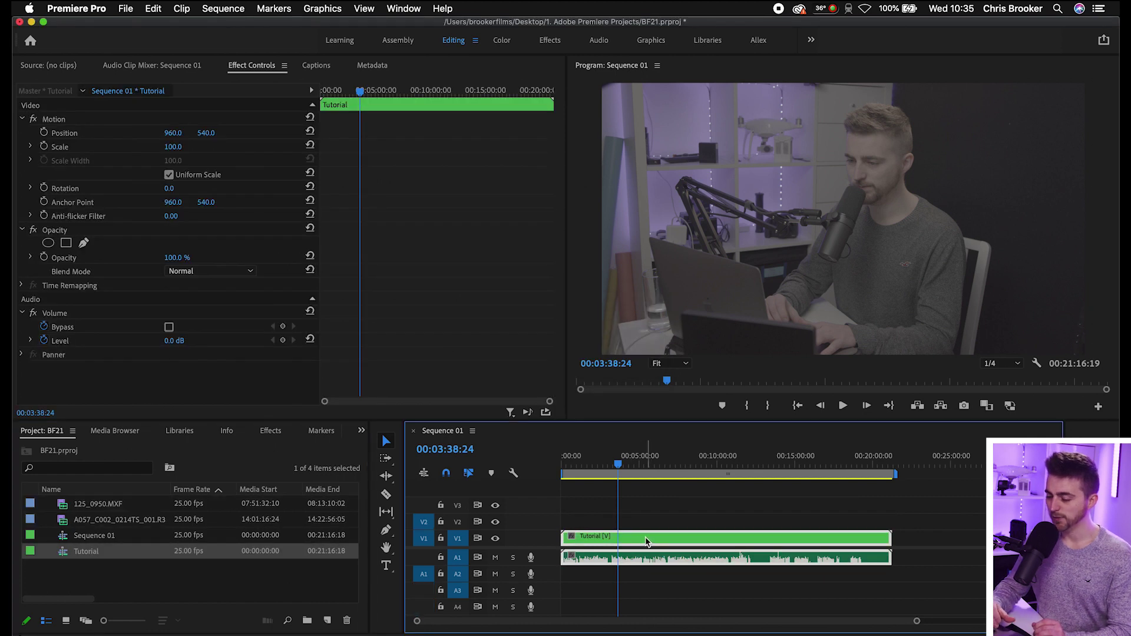
- Enable Multi-Camera on the Tutorial clip and set the Program monitor to Multi-Camera view
right_click(646, 541)
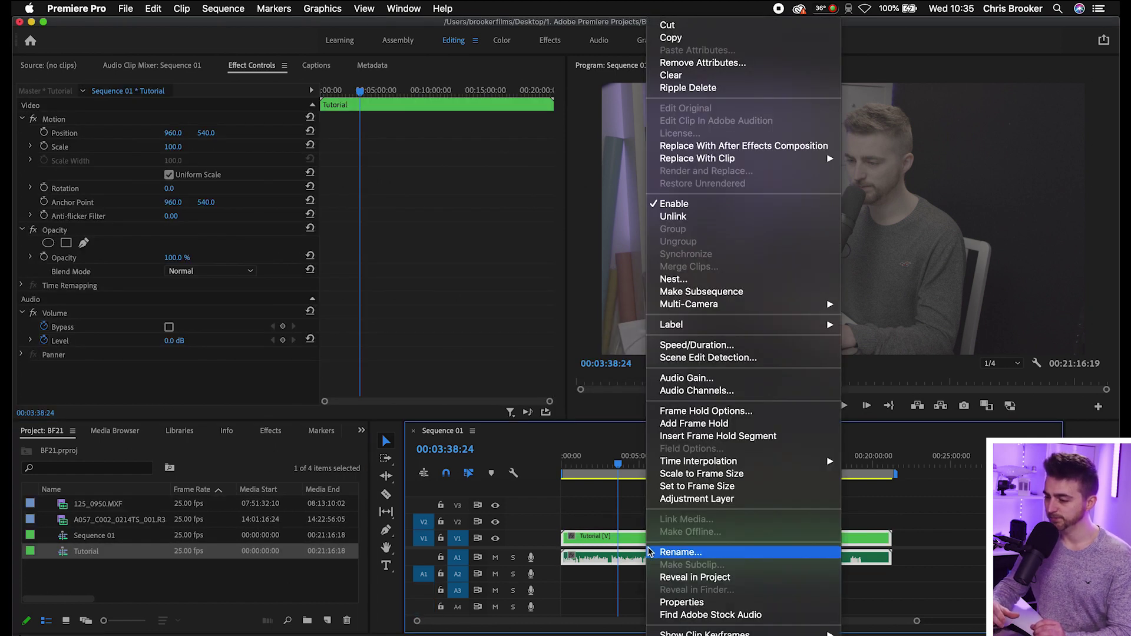
mouse_move(767, 306)
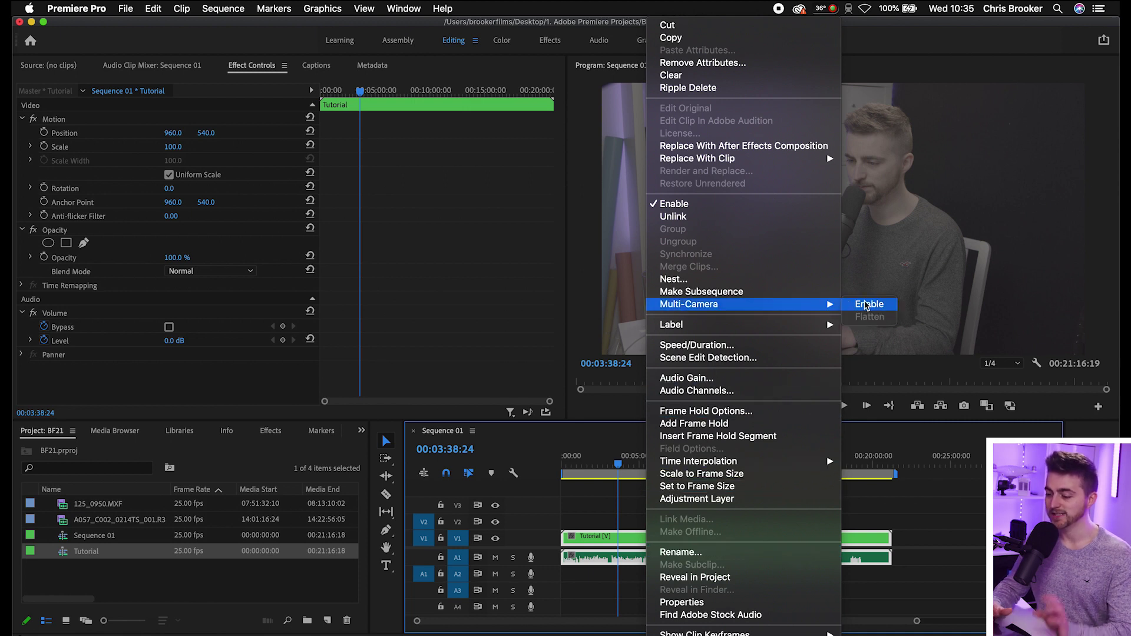
click(865, 306)
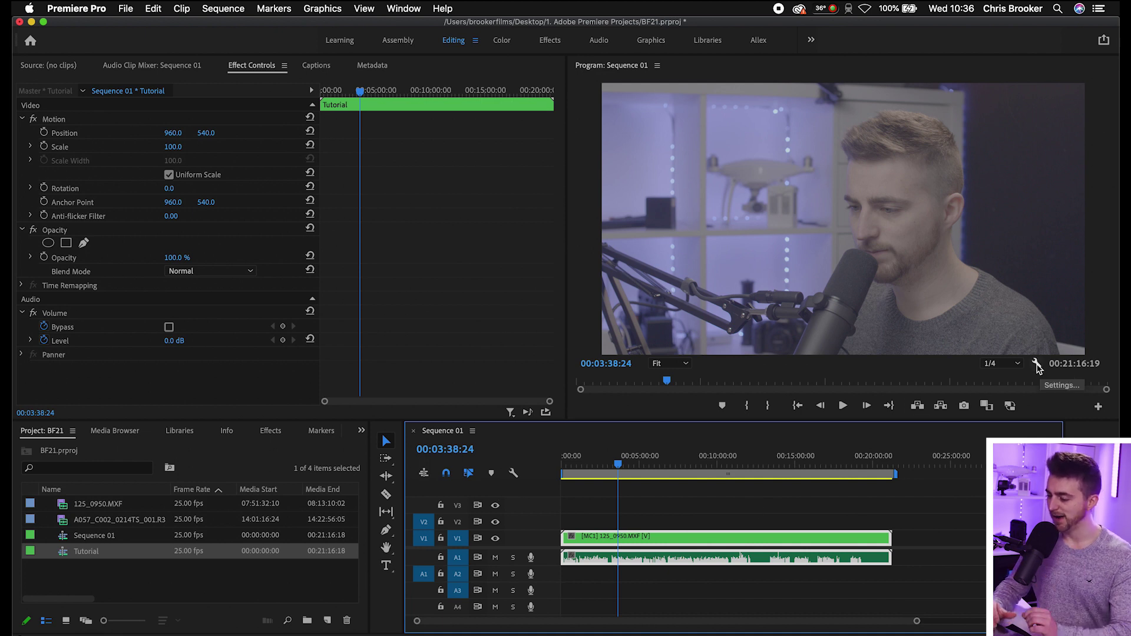
click(1036, 365)
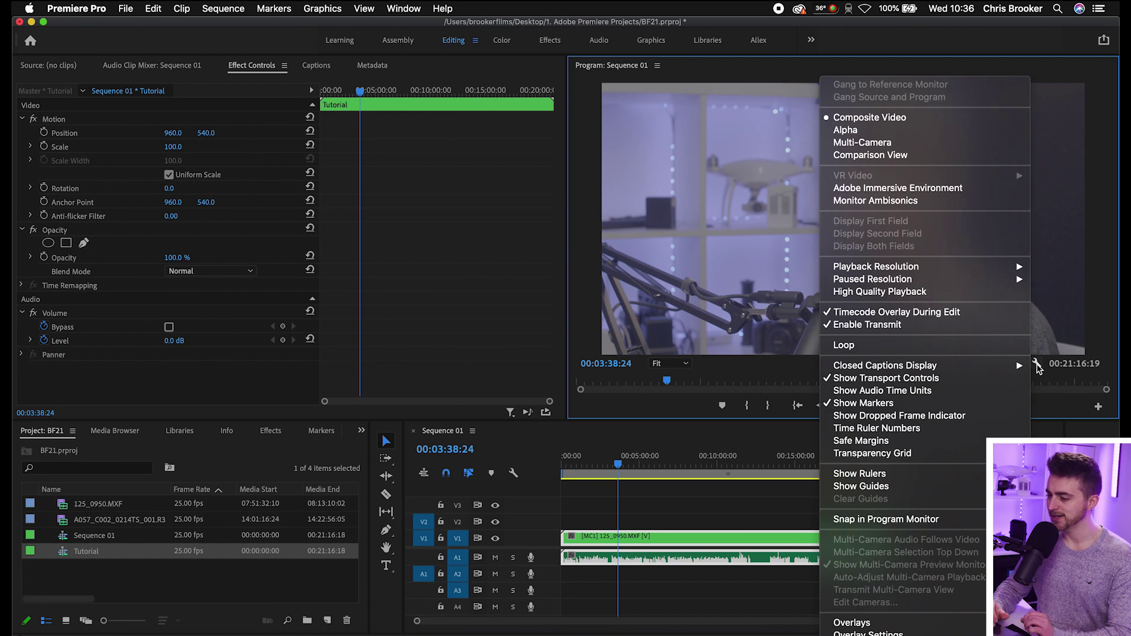
click(860, 143)
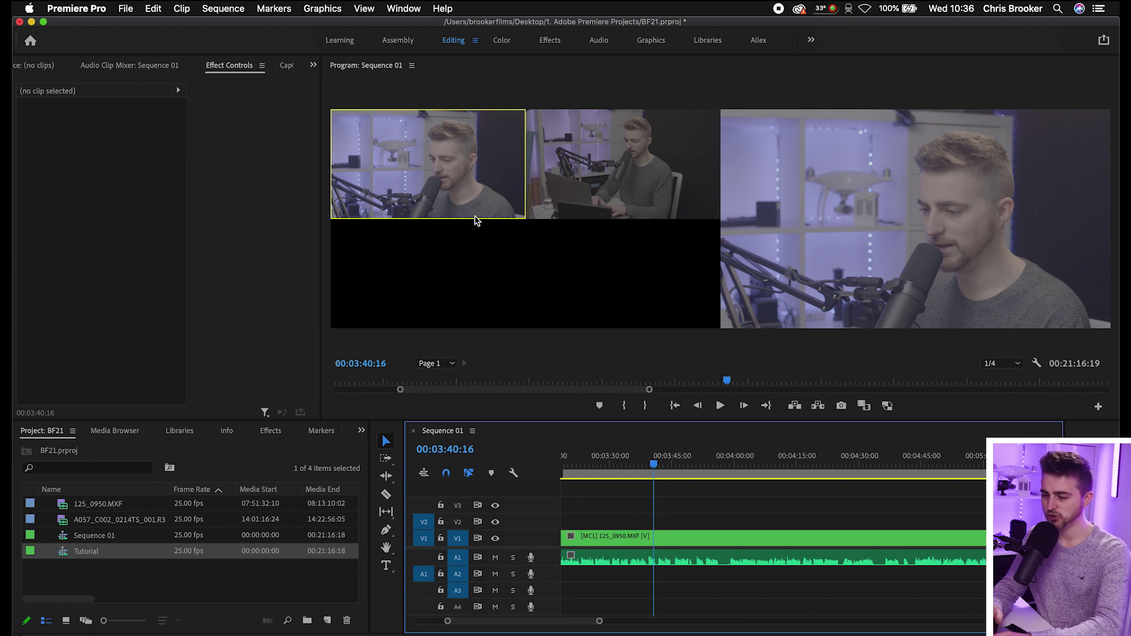
- Try switching to camera 2 and back to camera 1, then return the playhead to 00:03:37:11
key(2)
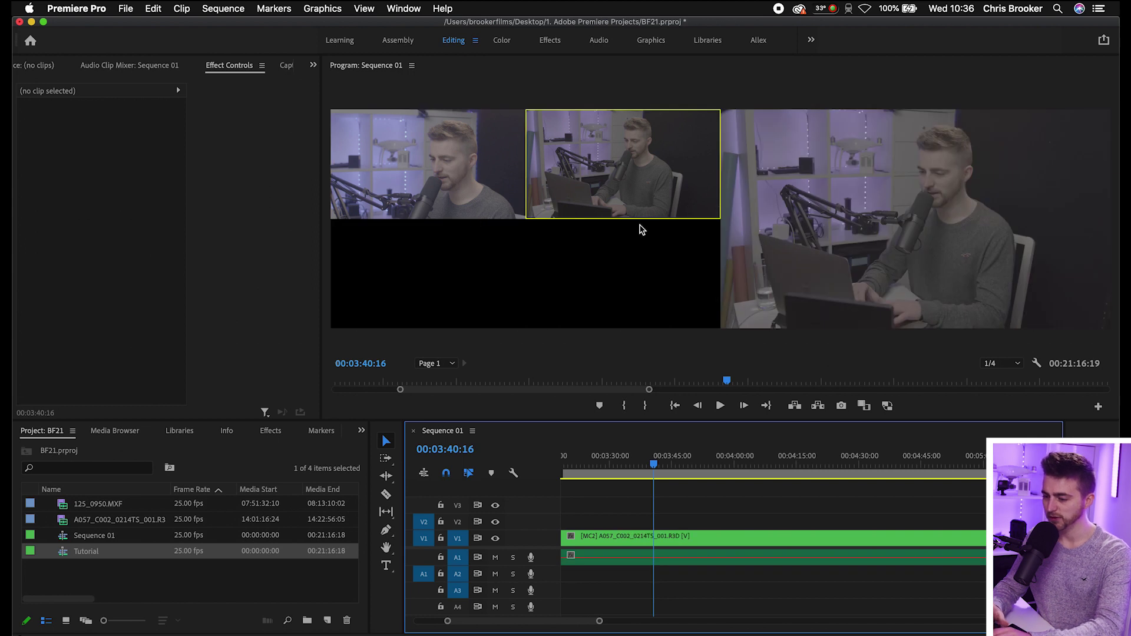
key(1)
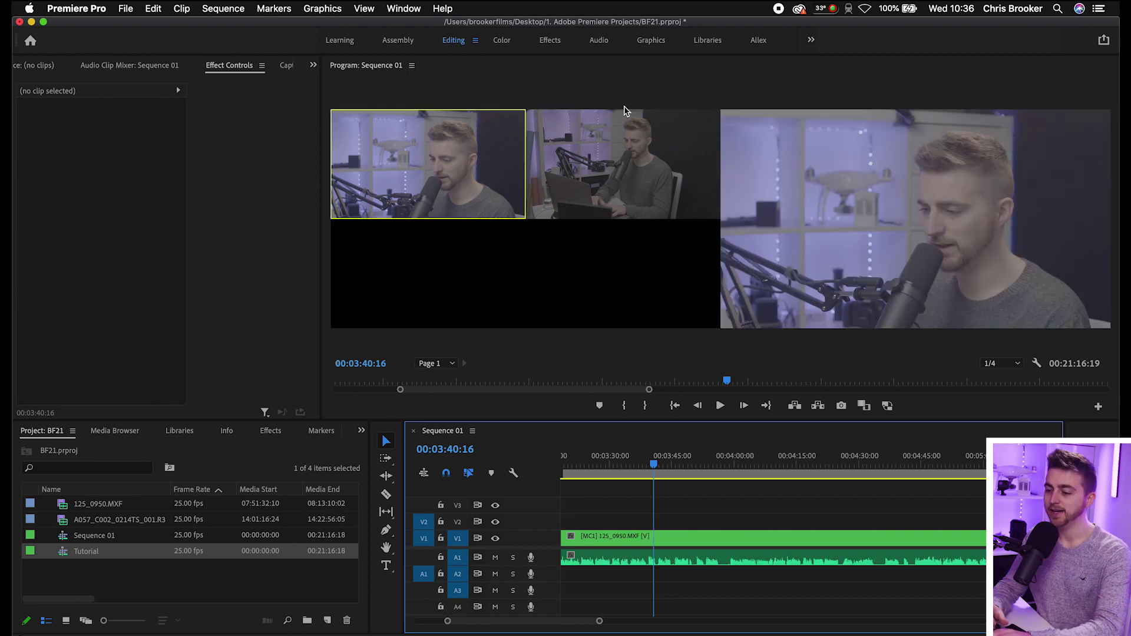
key(=)
drag(732, 462, 778, 462)
key(minus)
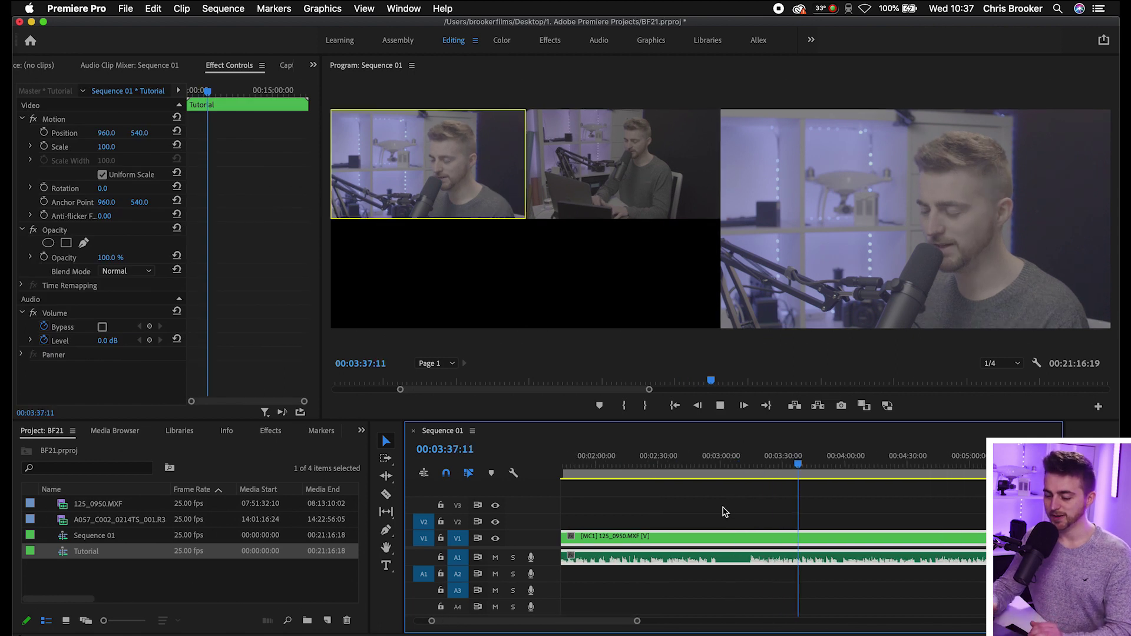
- Live-cut the playing sequence through cameras 1, 2, 1, 2, then stop and zoom into the cuts
key(space)
key(1)
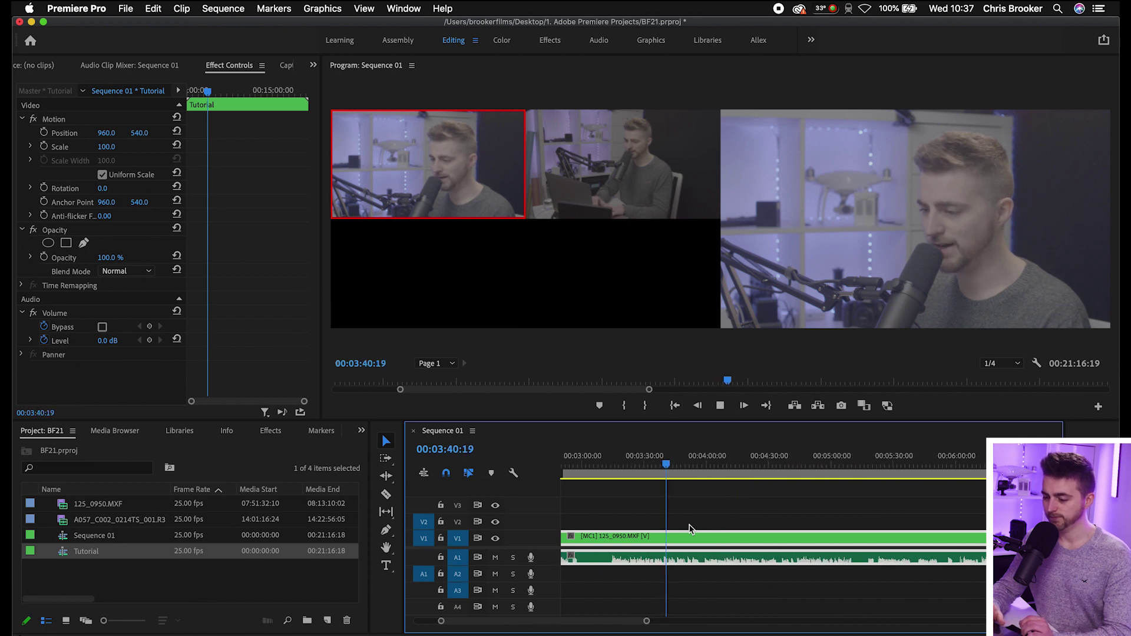
key(2)
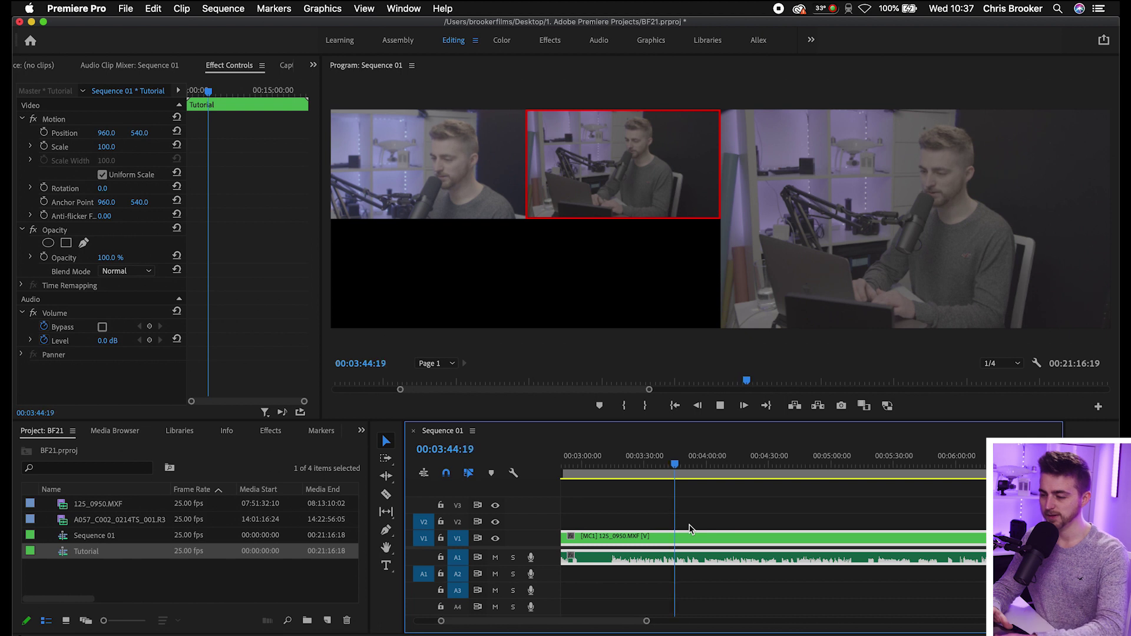
key(1)
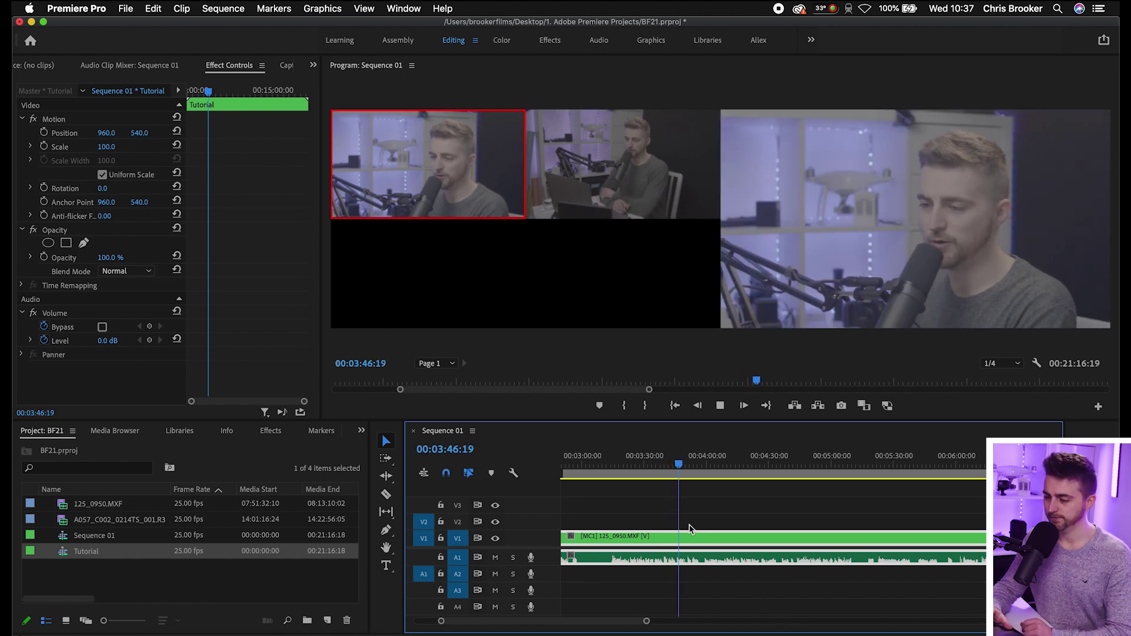
key(2)
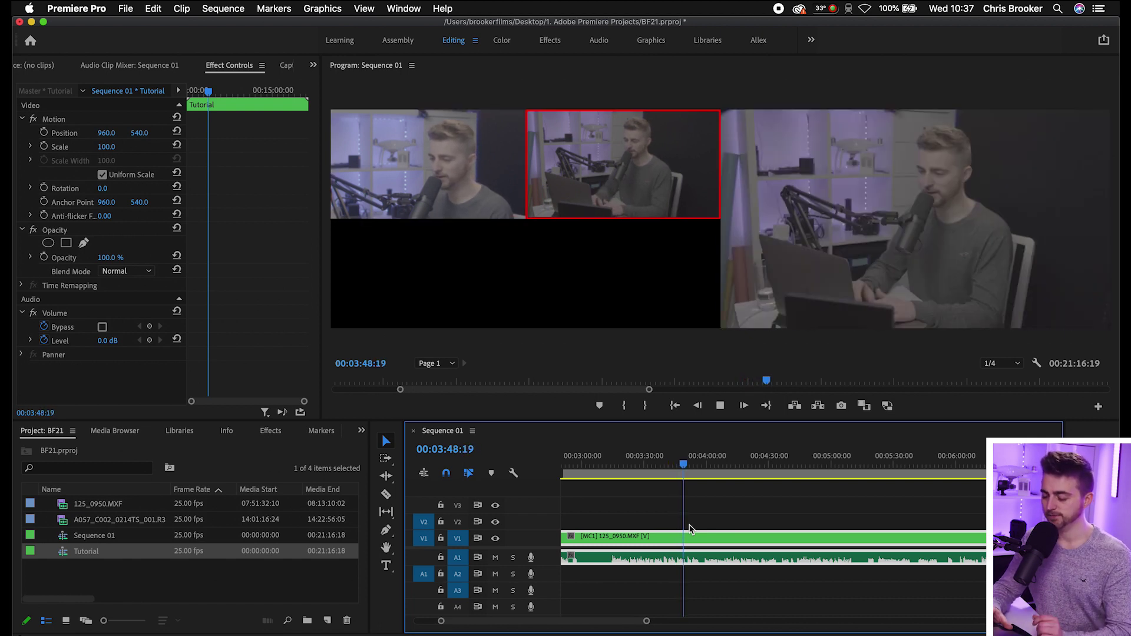
key(space)
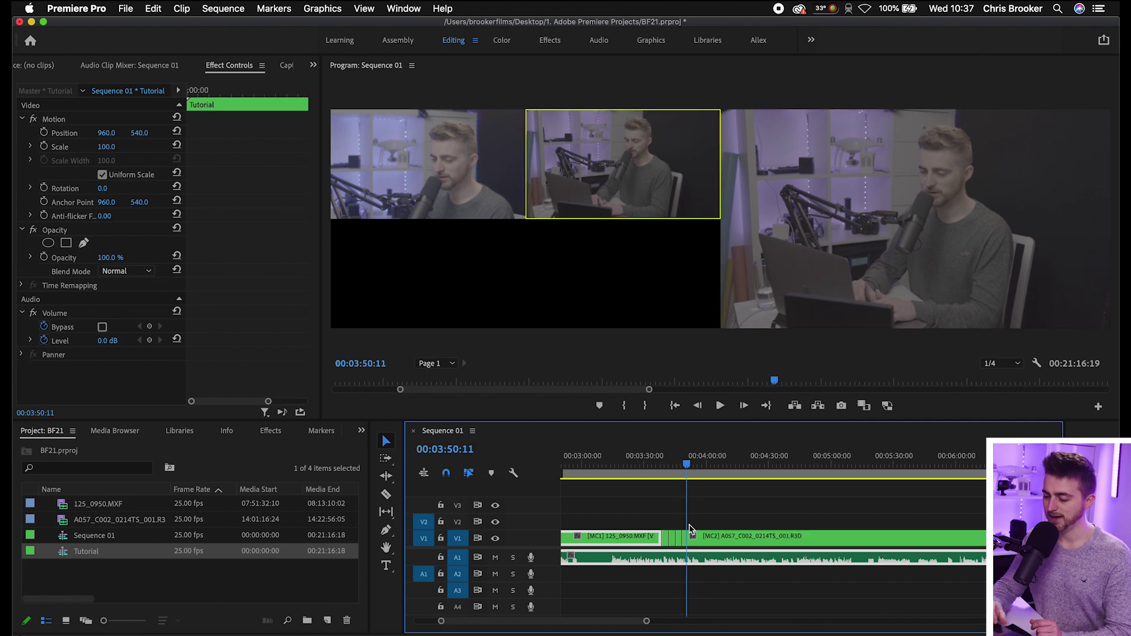
key(=)
key(=)
key(=)
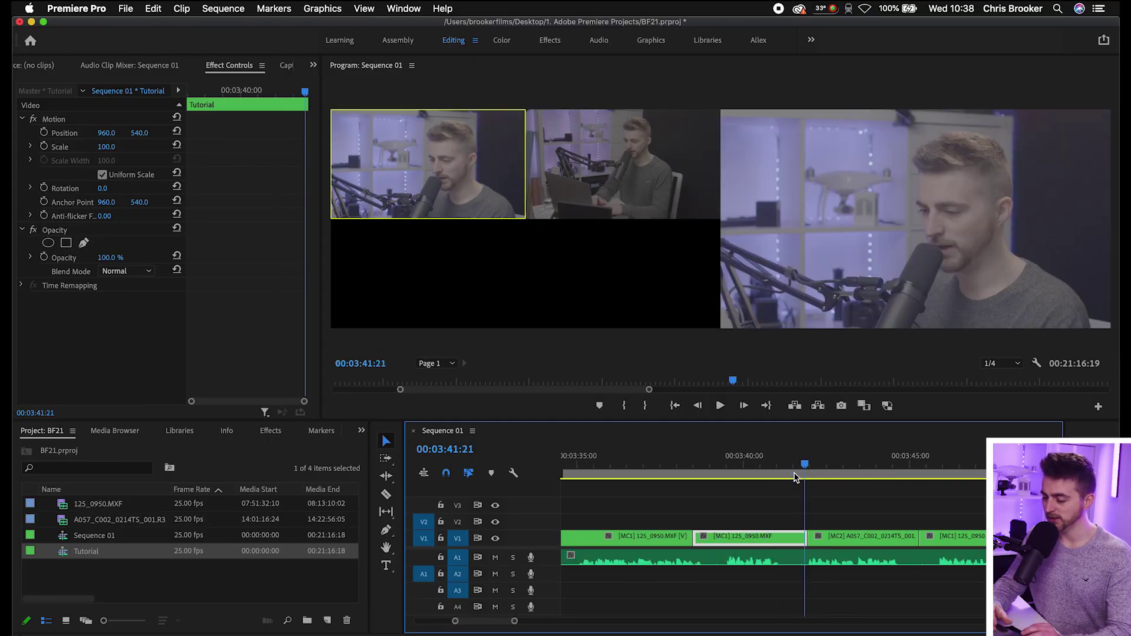
- Switch the [MC2] A057 segment at 00:03:41:23 to the camera 1 angle, [MC1] 125_0950.MXF
click(828, 538)
drag(803, 457, 808, 457)
key(2)
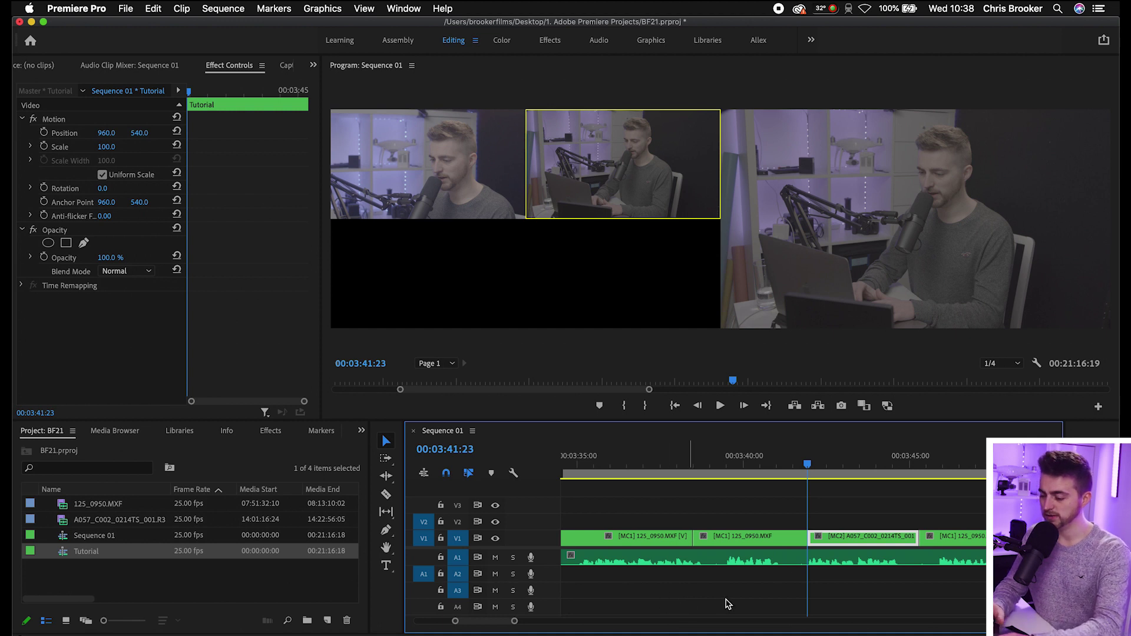
key(1)
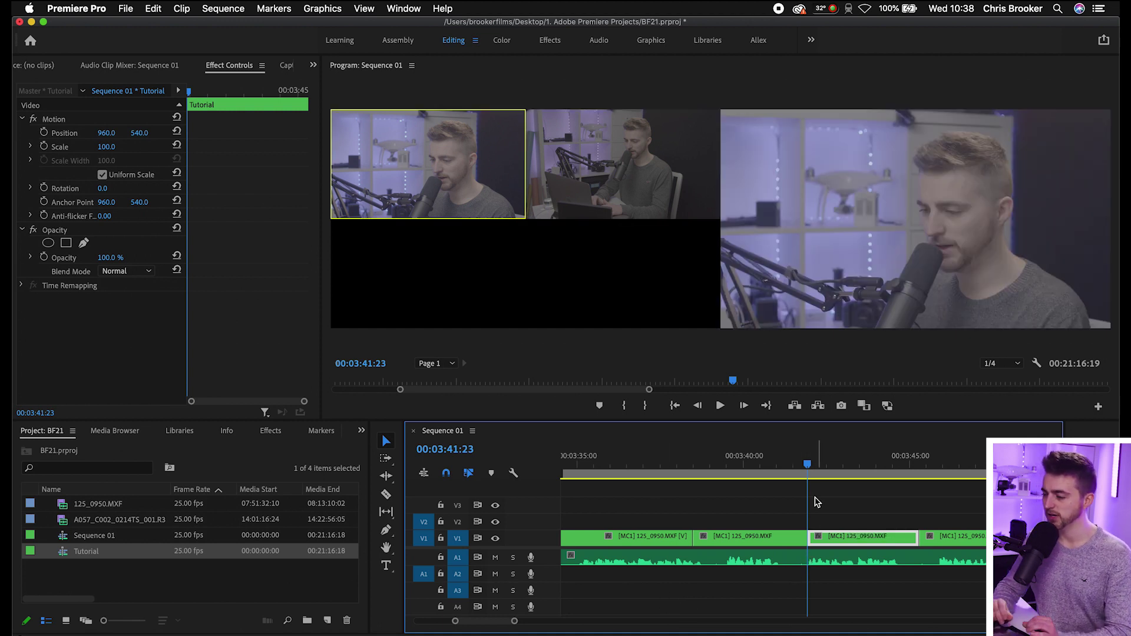